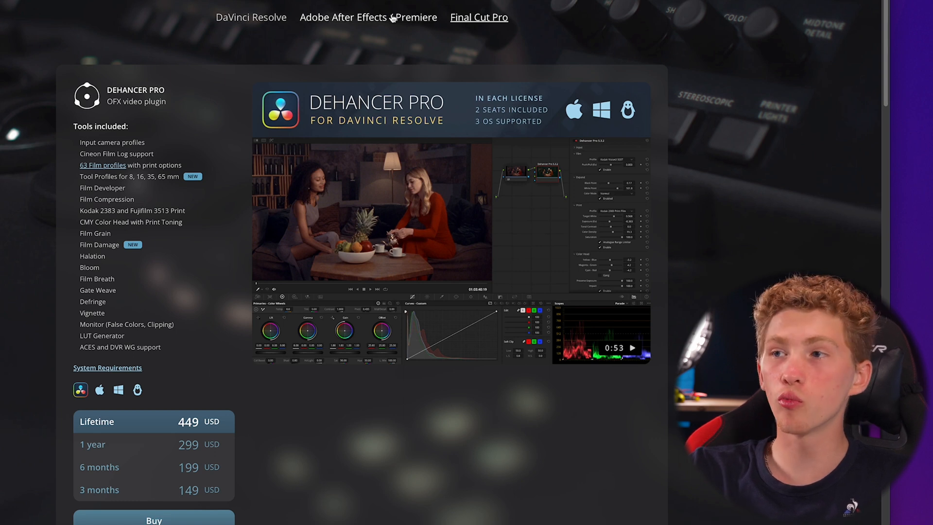
Compare the included tools and license prices of Dehancer Pro for DaVinci Resolve, Adobe After Effects / Premiere and Final Cut Pro
click(466, 20)
click(416, 20)
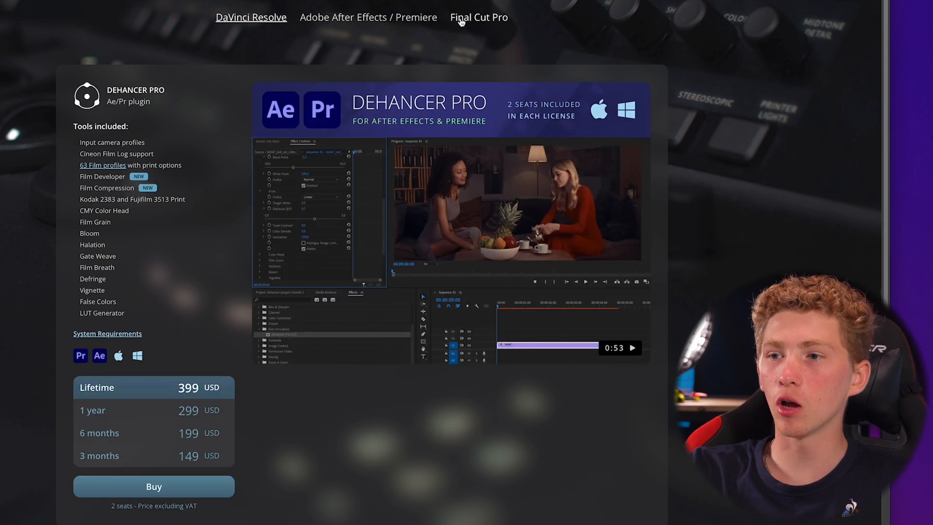
click(256, 19)
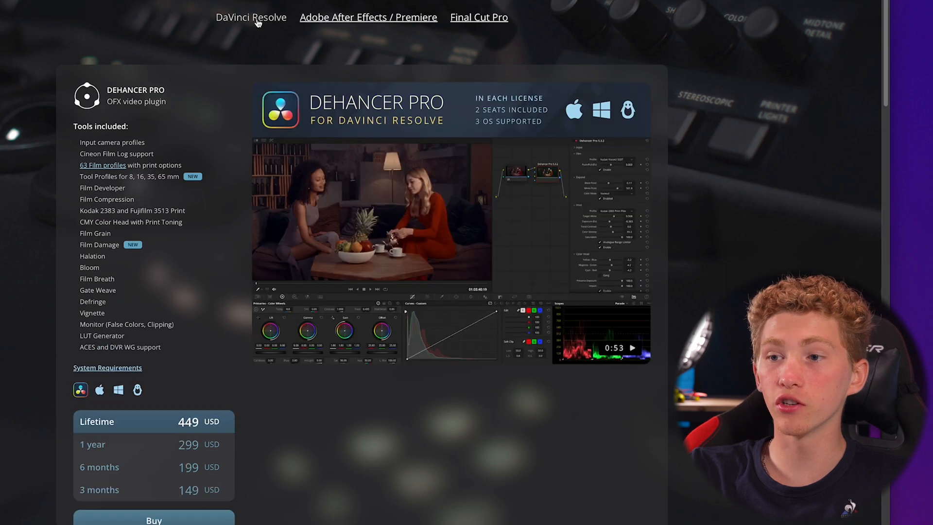
drag(78, 144, 200, 346)
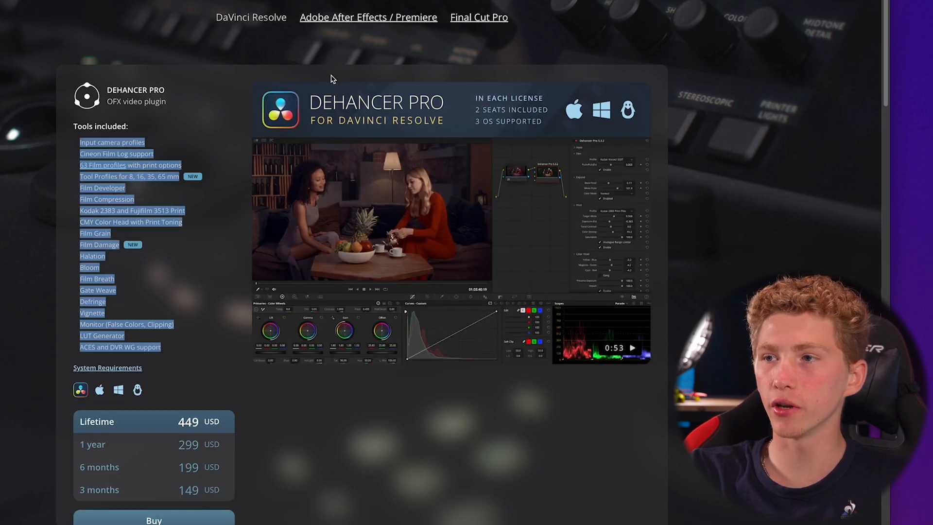
click(433, 18)
click(462, 18)
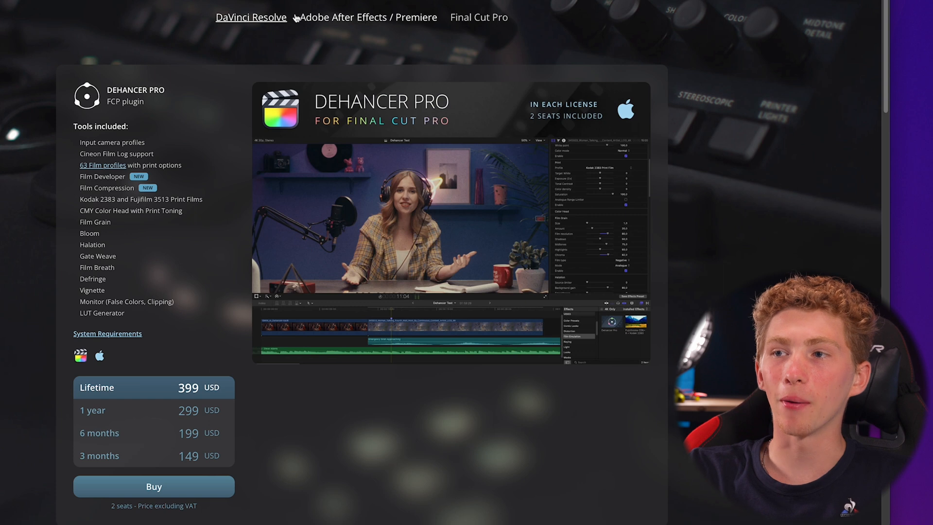
click(253, 20)
scroll(195, 111, down, 1)
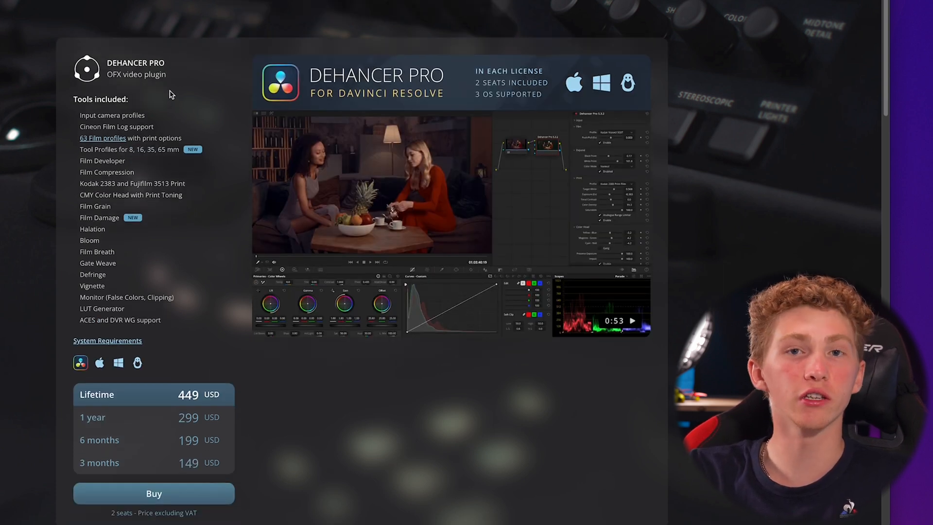
scroll(171, 93, up, 1)
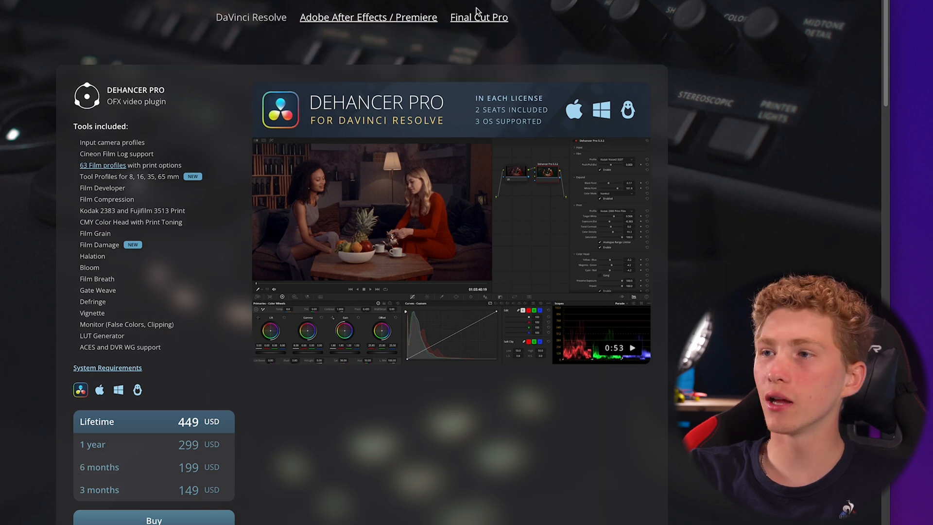
click(479, 13)
click(250, 17)
scroll(302, 144, down, 1)
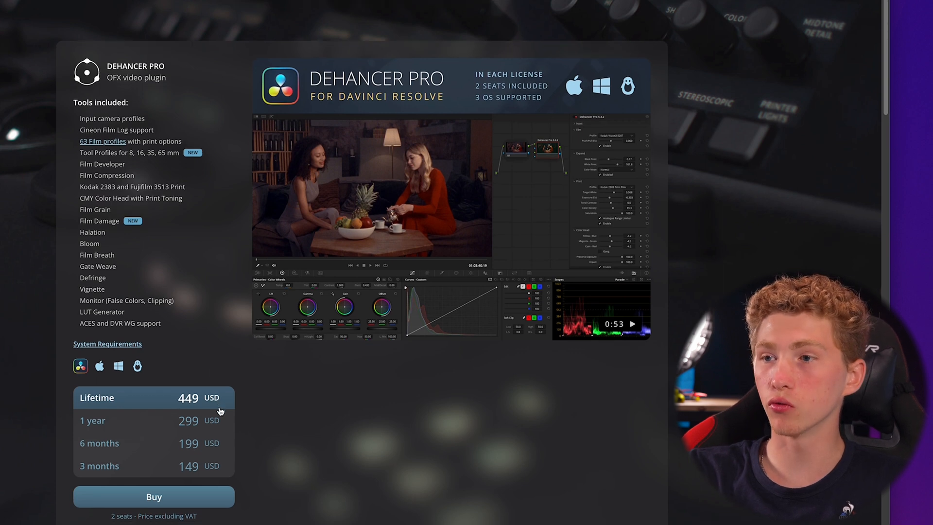
scroll(220, 410, down, 1)
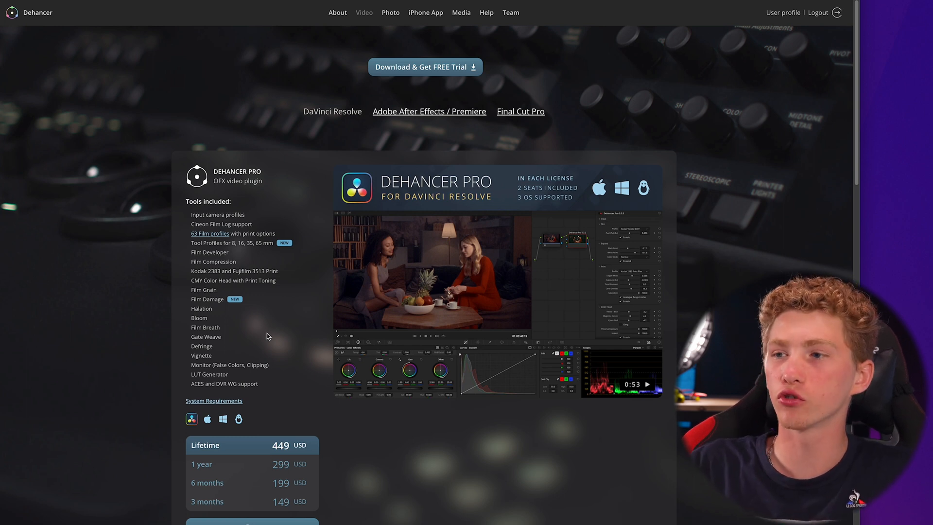
Review the tools and prices of the Dehancer Lite, Grain and Bloom video plugins and the Dehancer Film photo plugin
scroll(272, 383, down, 2)
scroll(272, 383, down, 8)
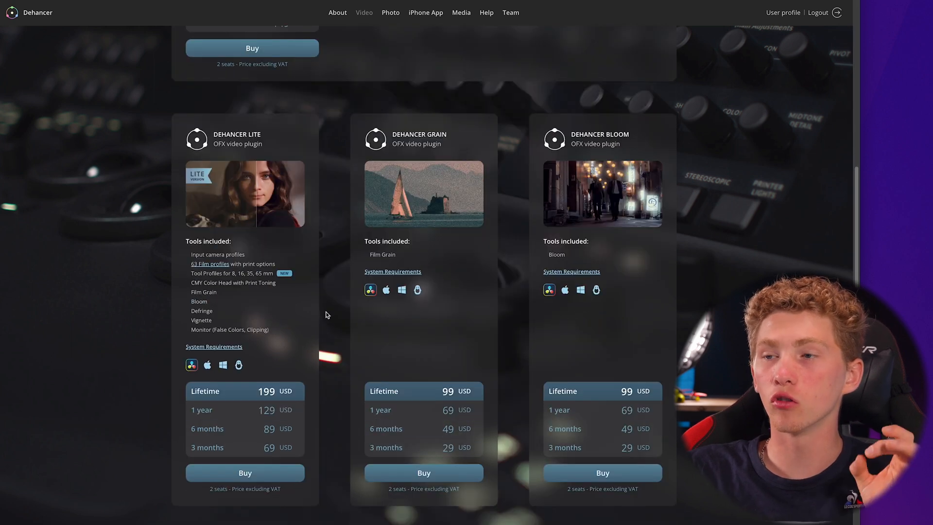
scroll(329, 318, down, 1)
scroll(330, 319, down, 1)
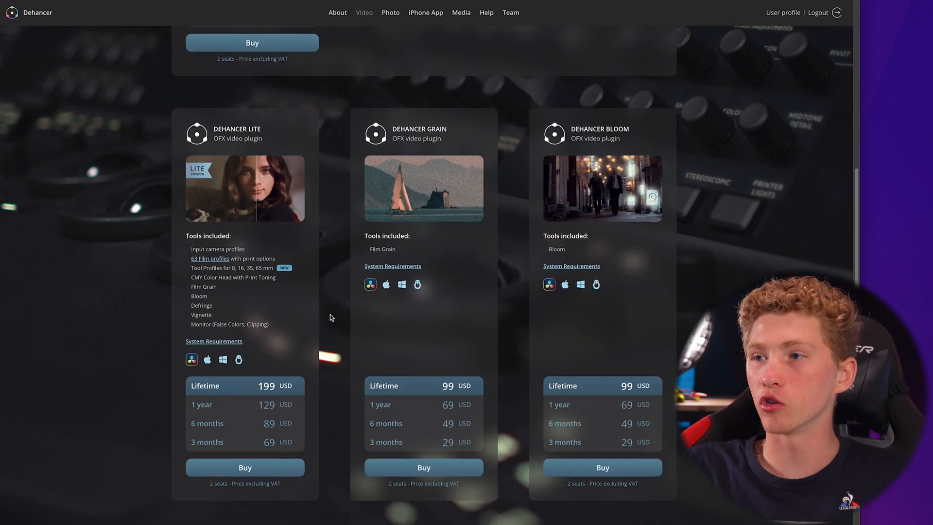
drag(394, 128, 457, 132)
click(457, 135)
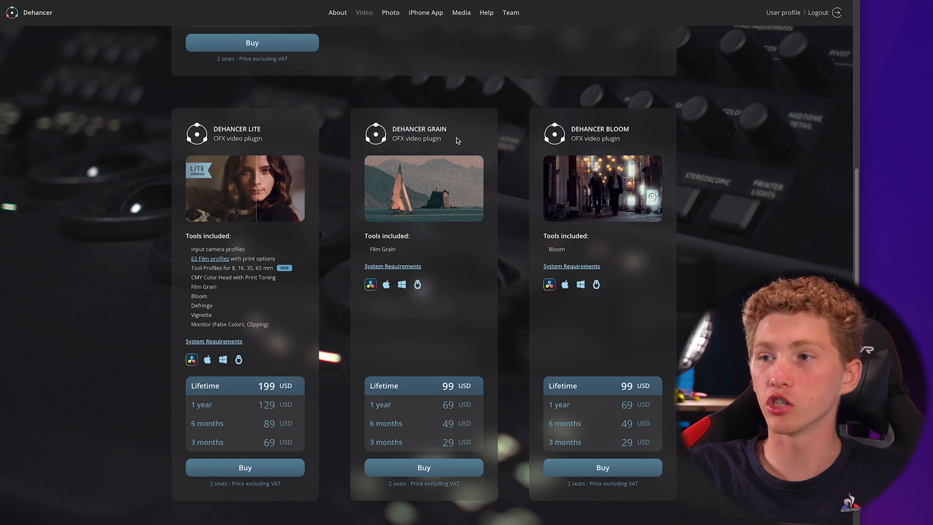
scroll(434, 243, down, 1)
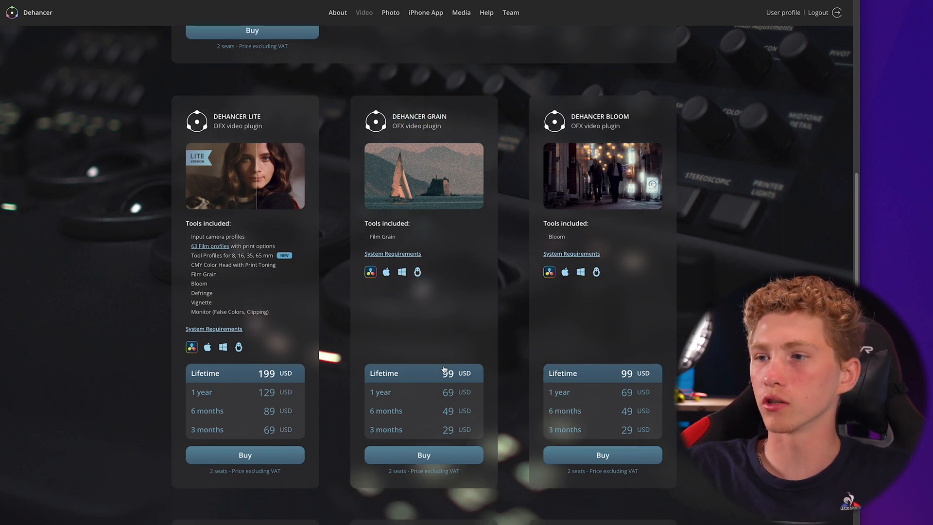
scroll(420, 339, down, 8)
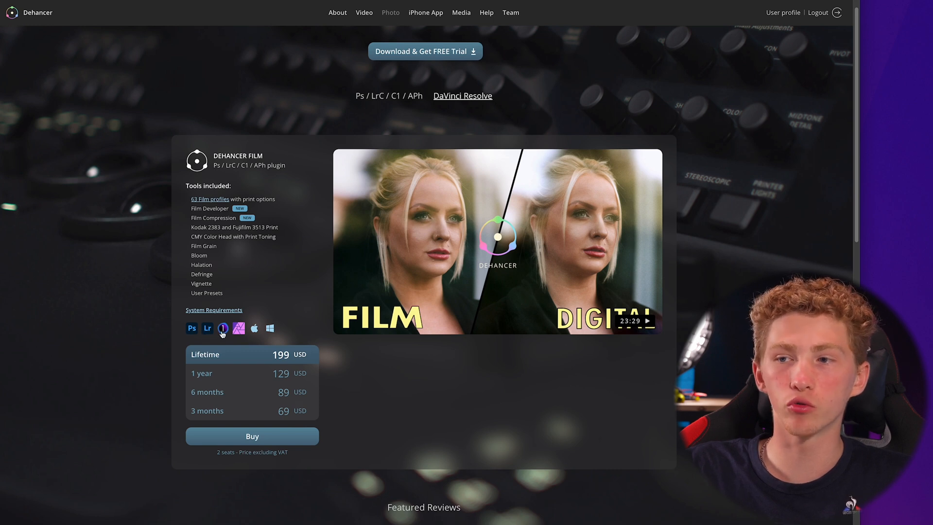
scroll(267, 332, down, 2)
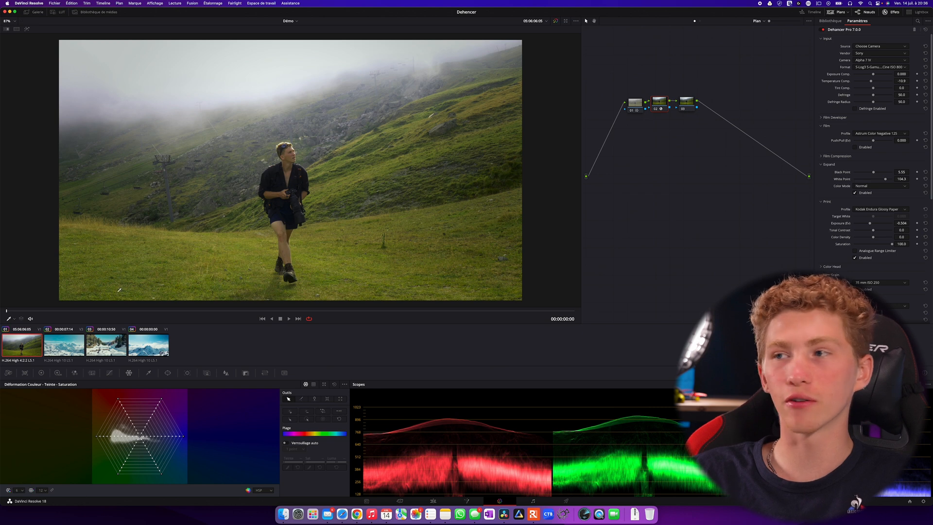
In DaVinci Resolve, delete the first clip's three existing grading nodes and add one new serial node
drag(626, 80, 705, 136)
key(Delete)
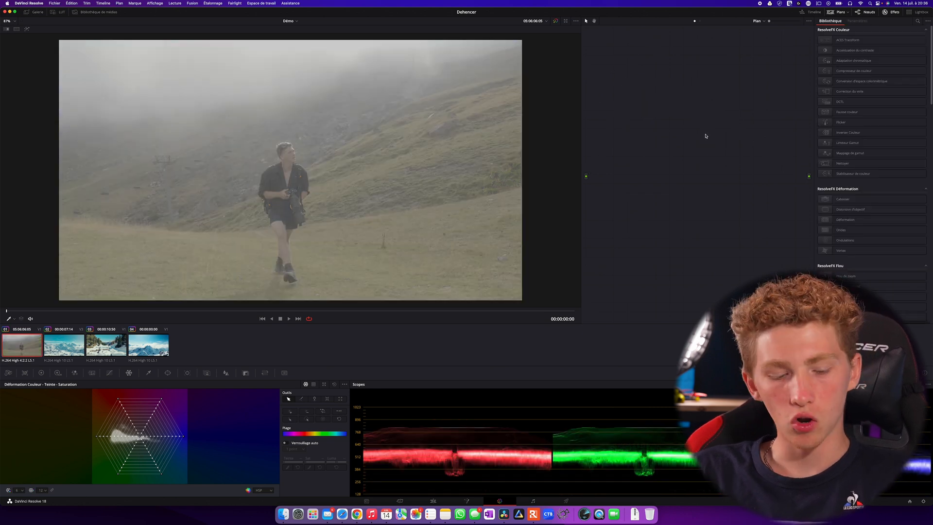
key(alt+s)
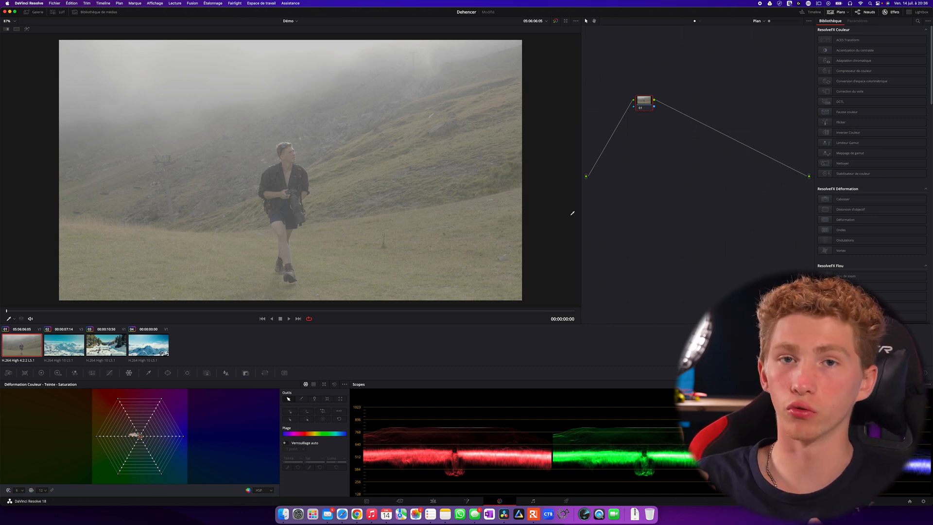
Search the effects library for "deh" and apply the Dehancer Pro effect to node 01
click(893, 13)
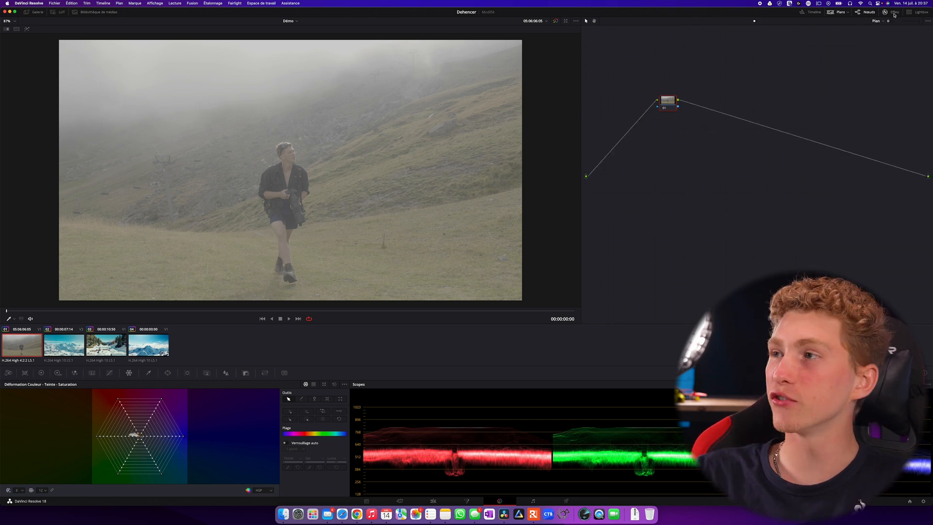
click(893, 13)
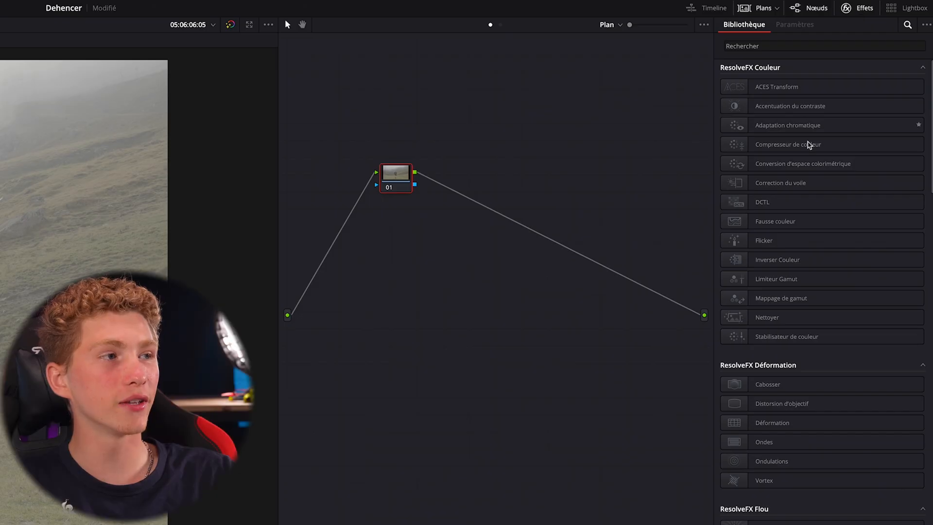
scroll(854, 142, down, 10)
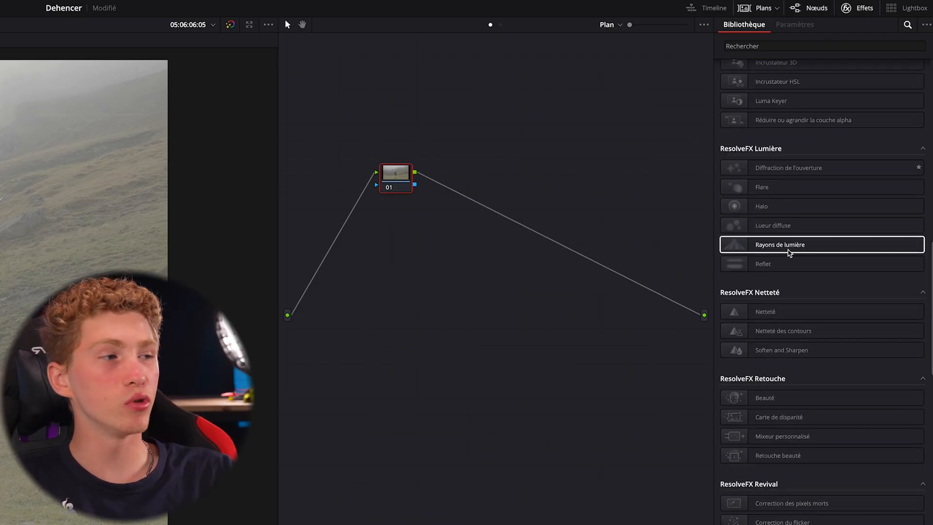
scroll(788, 252, down, 10)
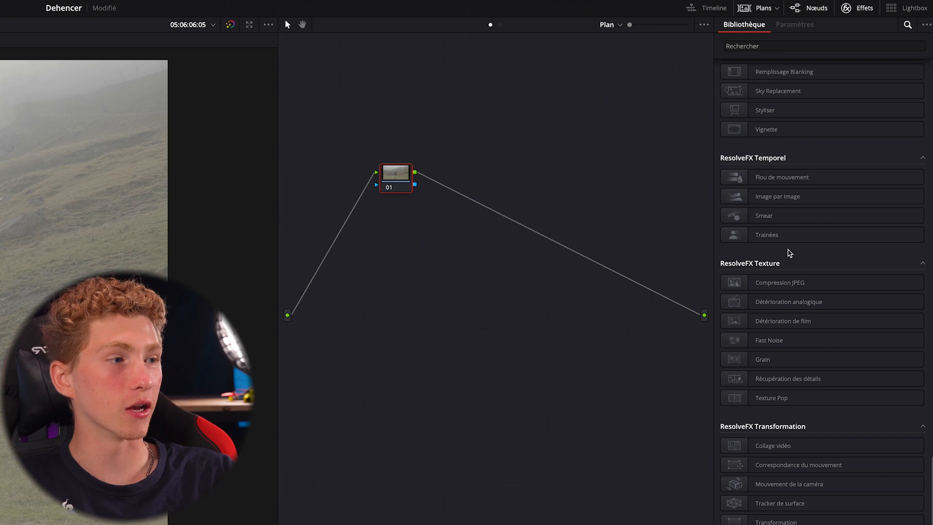
scroll(789, 253, up, 3)
scroll(789, 253, down, 3)
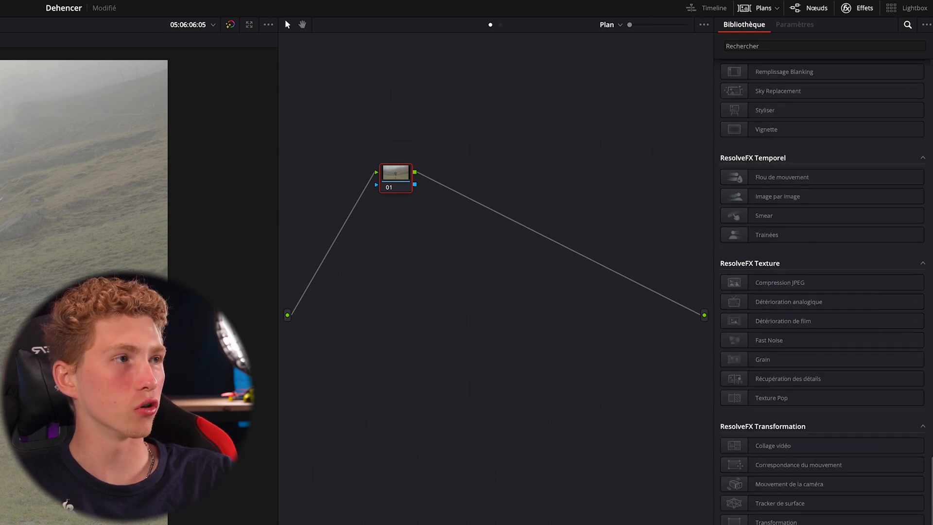
click(888, 43)
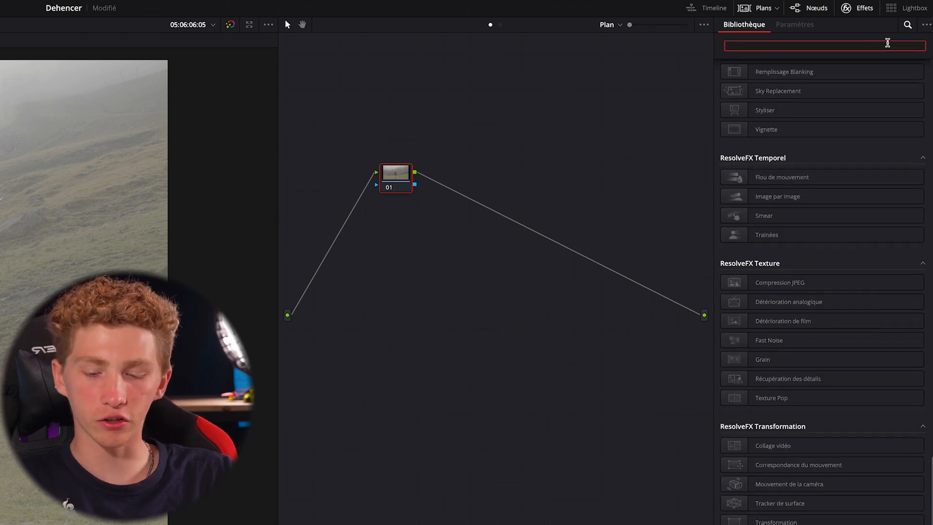
text(deh)
drag(820, 85, 395, 175)
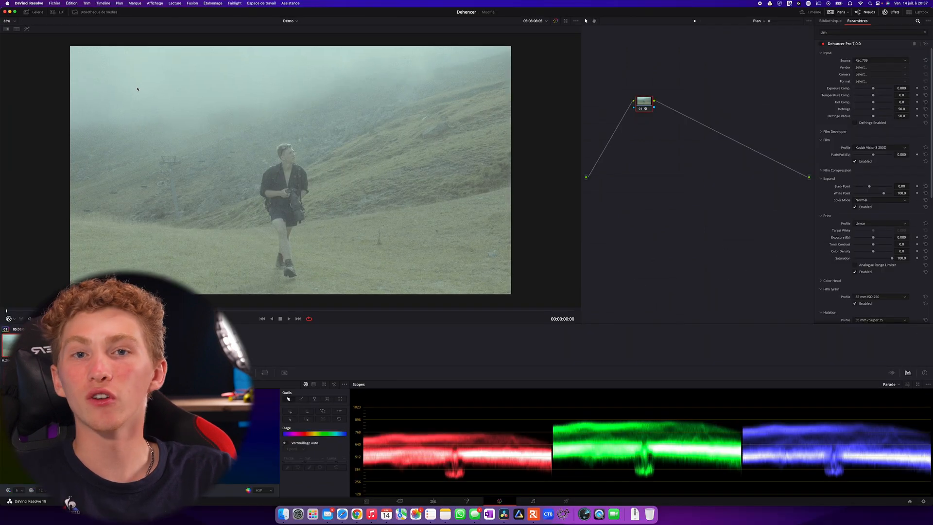
scroll(139, 95, down, 4)
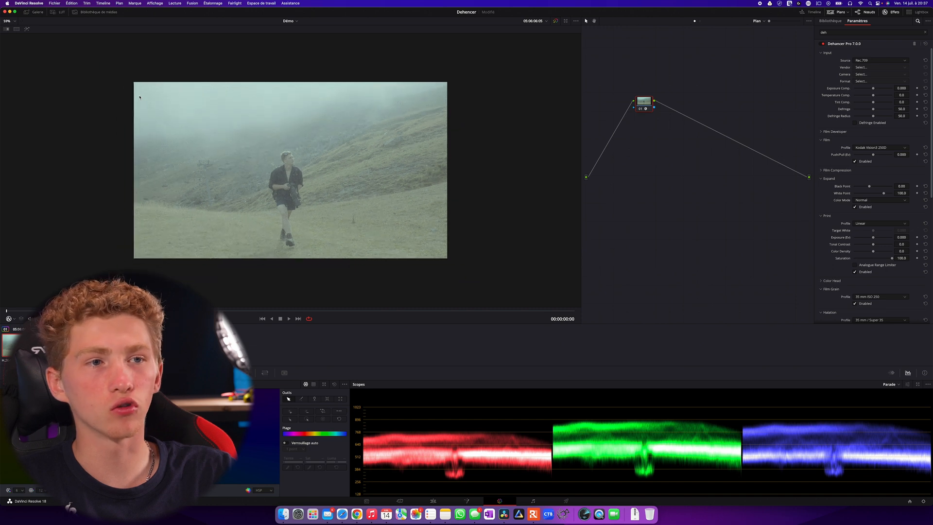
scroll(140, 97, up, 6)
scroll(180, 123, up, 4)
scroll(211, 111, down, 6)
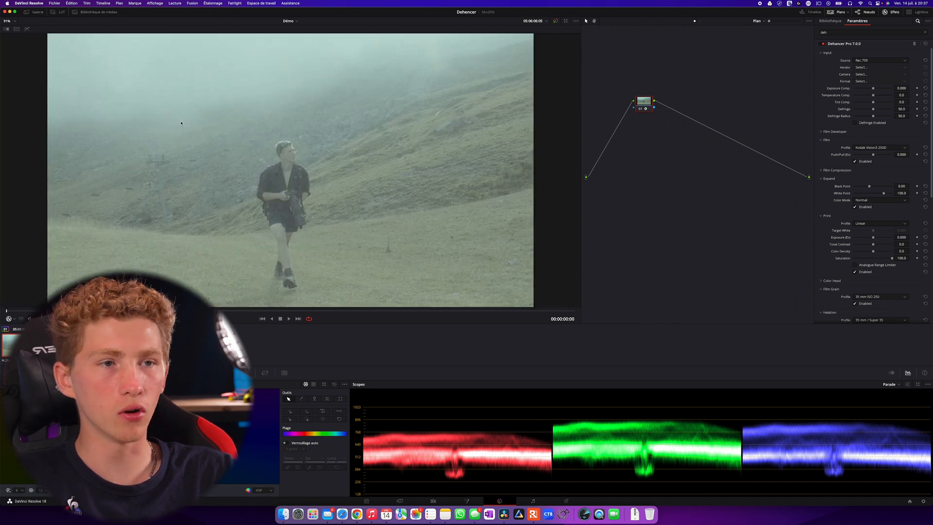
scroll(212, 110, down, 1)
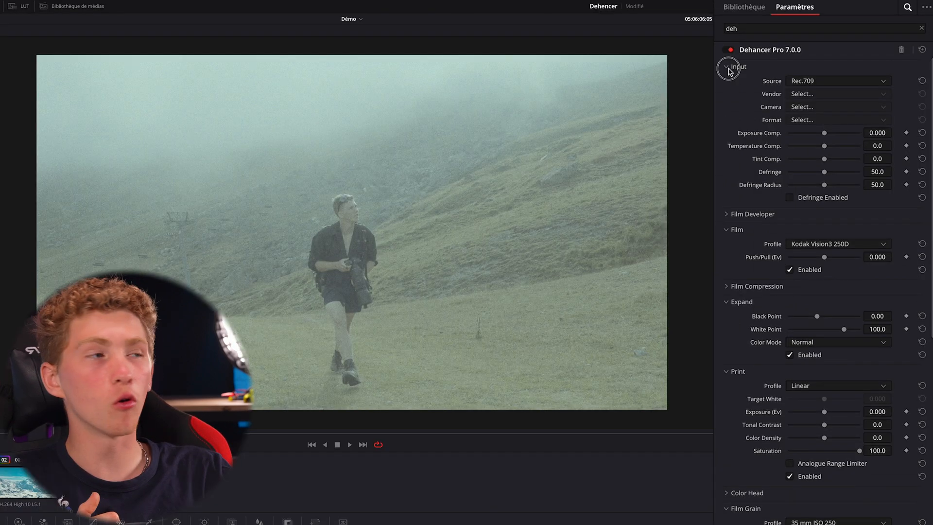
click(822, 53)
click(822, 53)
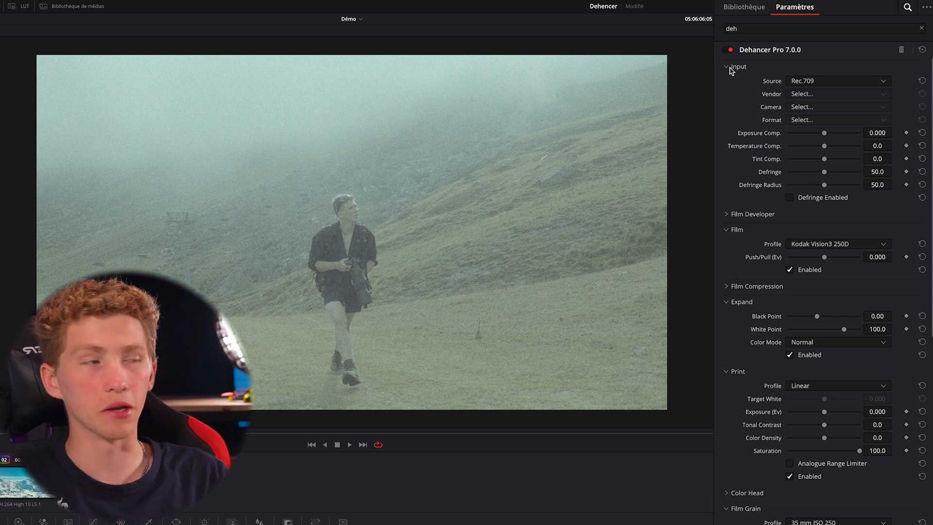
Set Dehancer's input source to Choose Camera and the vendor to Sony
click(799, 85)
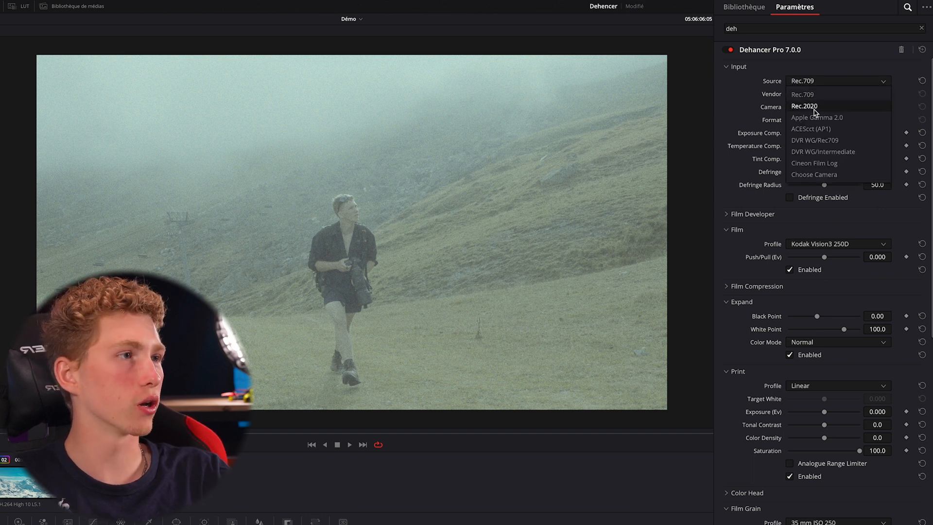
click(810, 175)
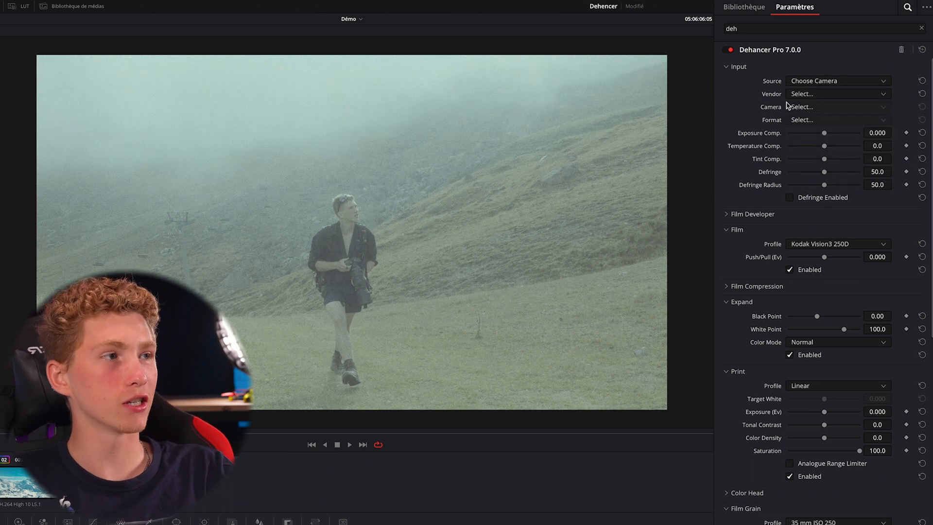
click(804, 96)
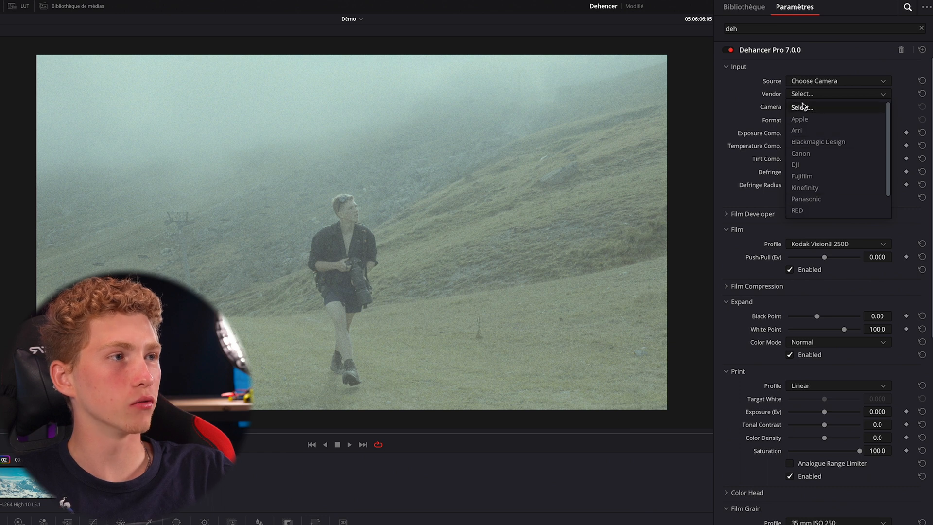
scroll(816, 194, down, 1)
click(824, 213)
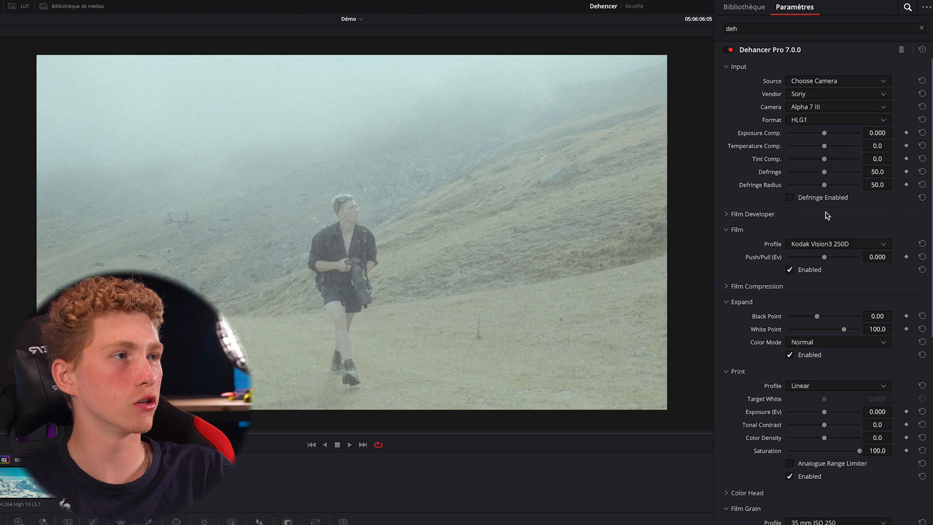
Set the input camera to Alpha 7 IV and its format to S-Log3 S-Gamut3.Cine ISO 800
click(815, 106)
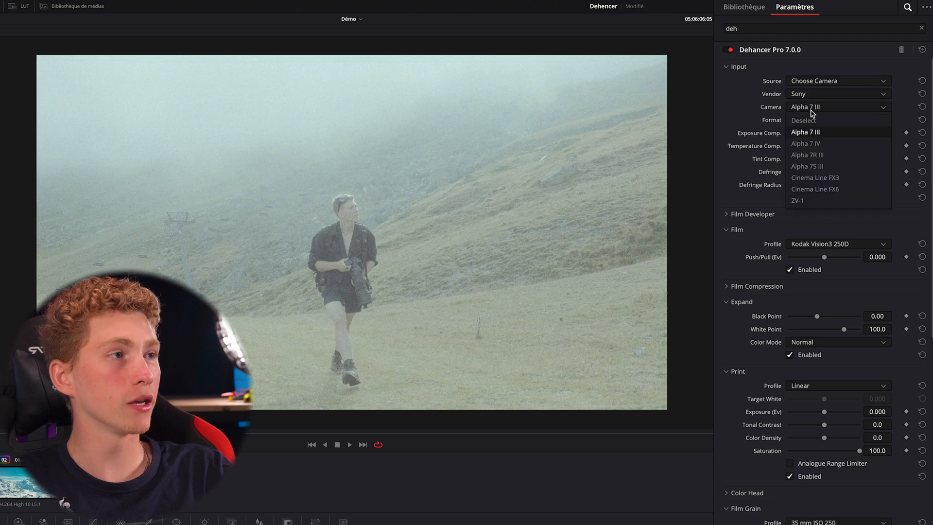
click(824, 144)
click(821, 121)
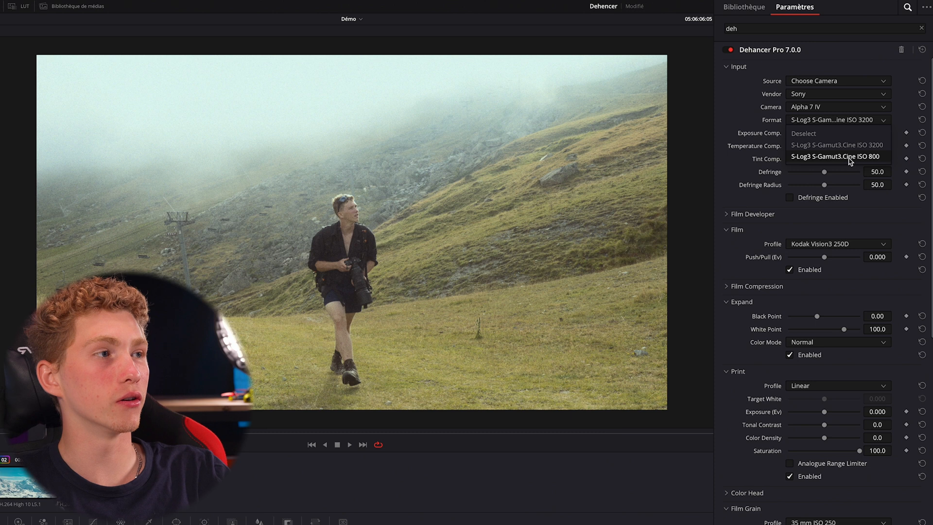
click(852, 157)
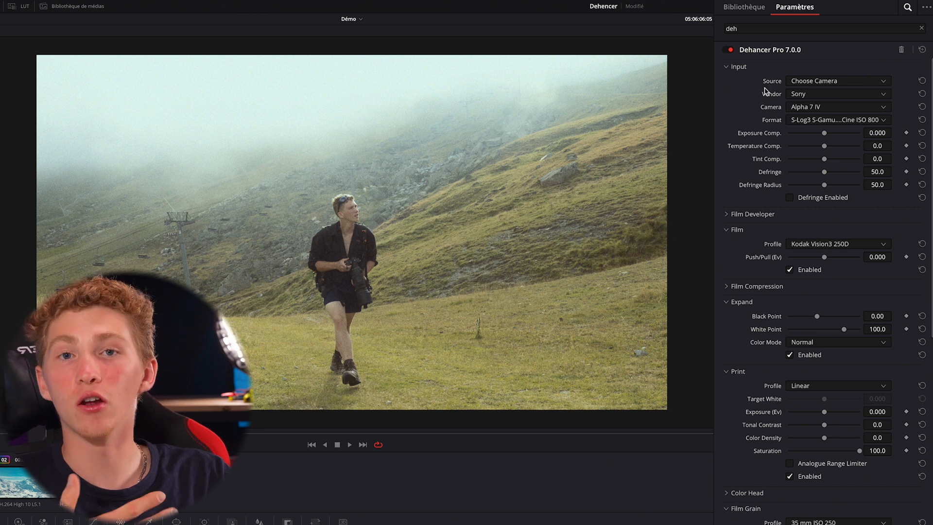
Try Canon as Dehancer's camera vendor and Cineon Film Log as its input source
click(807, 93)
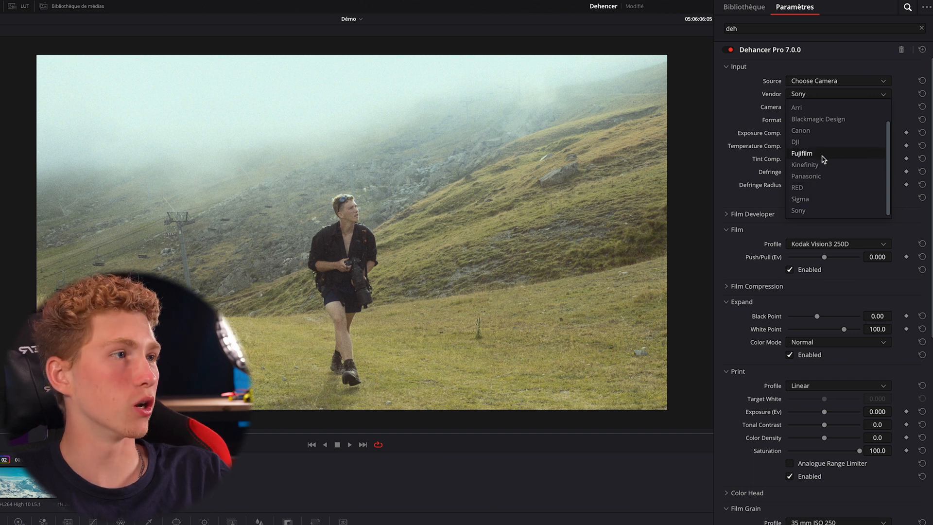
click(820, 136)
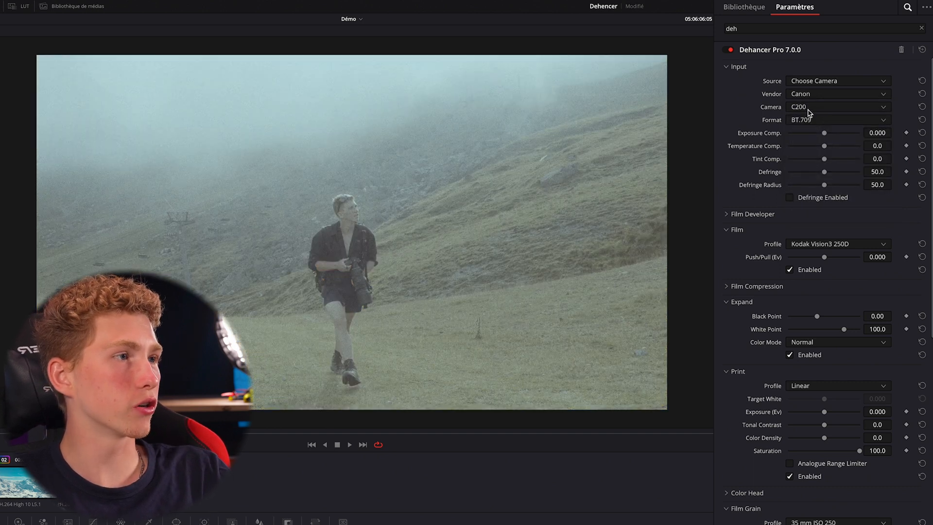
click(809, 107)
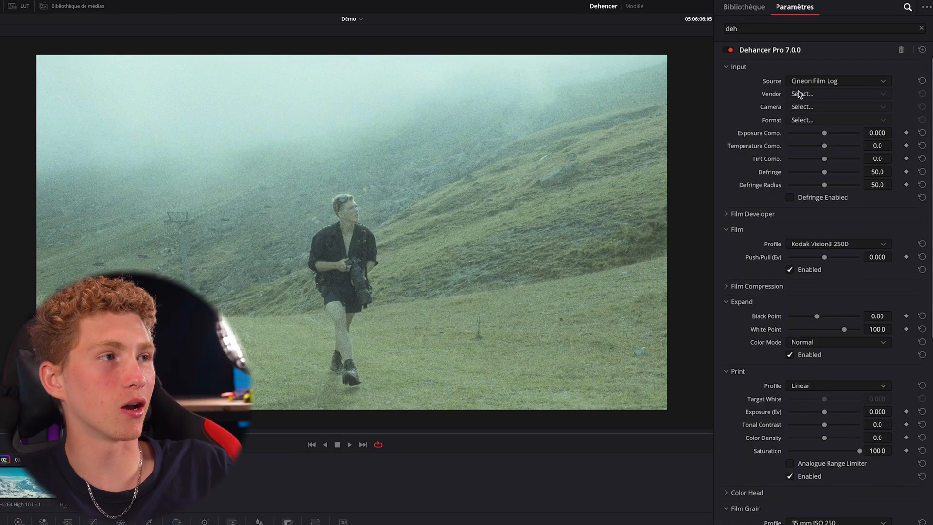
click(802, 83)
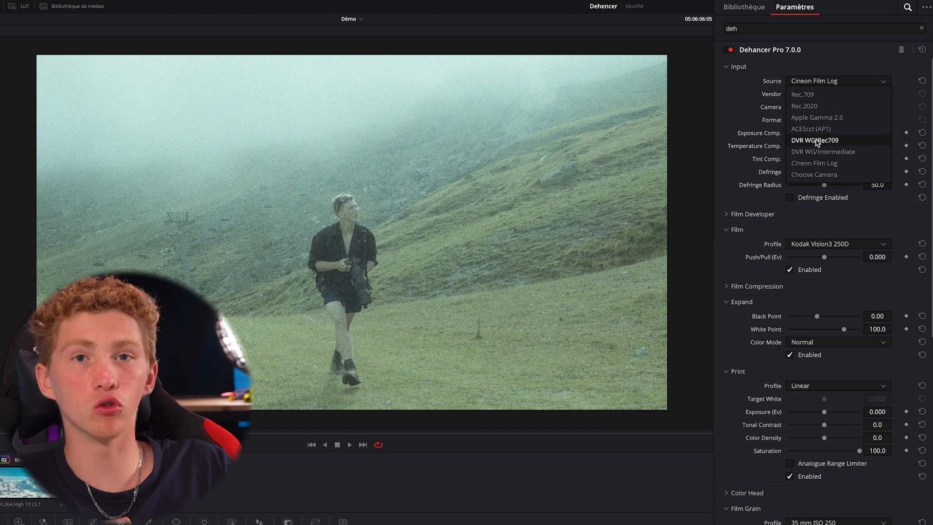
click(764, 133)
Review the Dehancer Pro effect sections from Film Grain down to the license and profile-checking controls in Options
scroll(758, 281, down, 9)
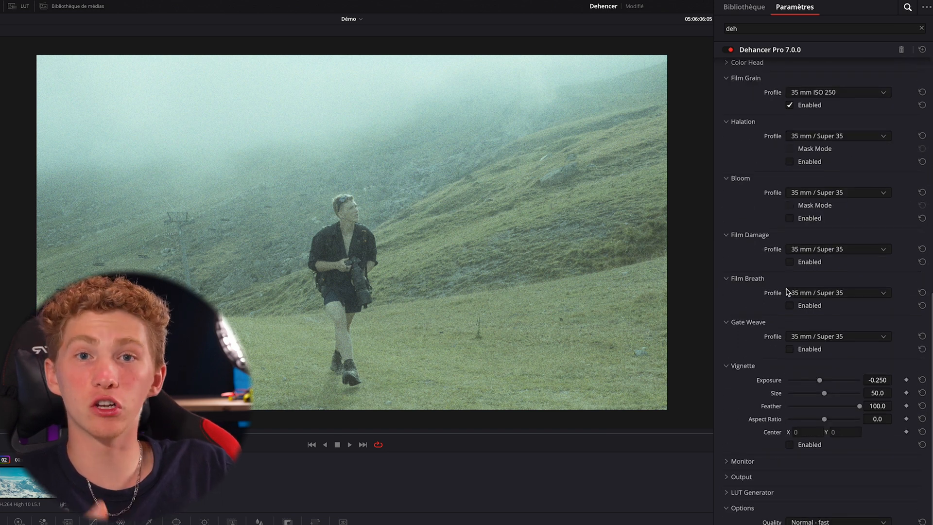
scroll(801, 456, down, 2)
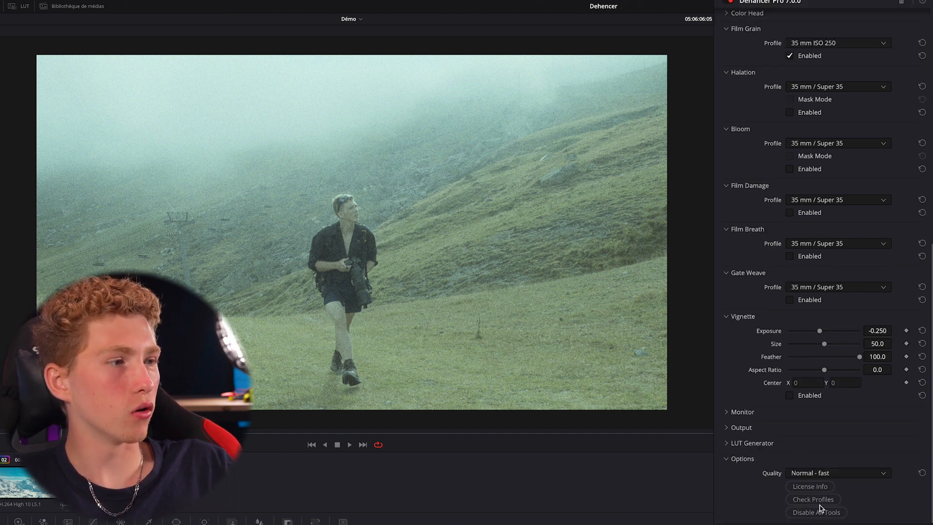
scroll(824, 504, up, 1)
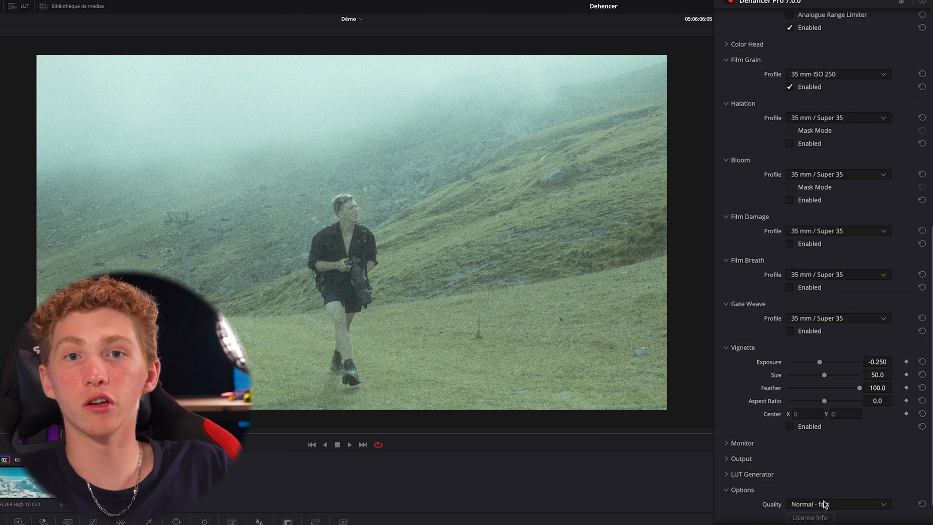
scroll(825, 503, down, 1)
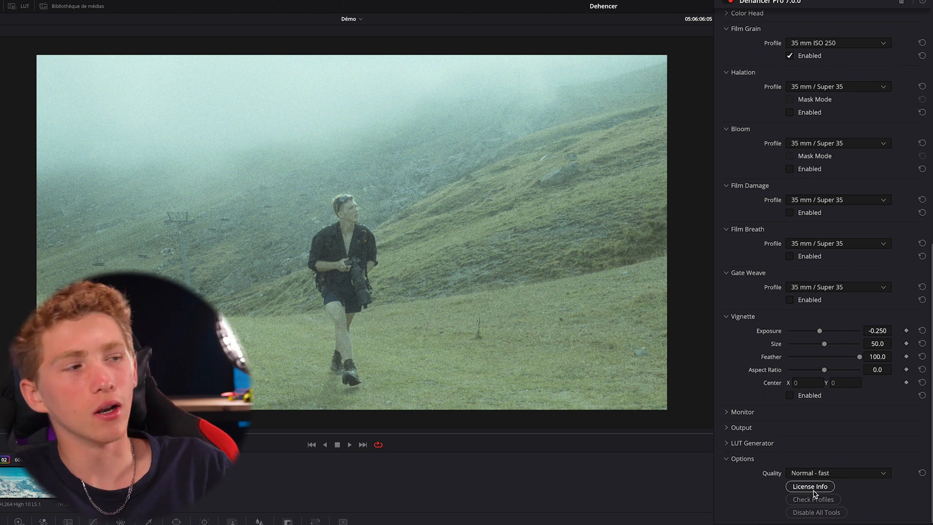
scroll(808, 486, up, 1)
scroll(809, 478, down, 1)
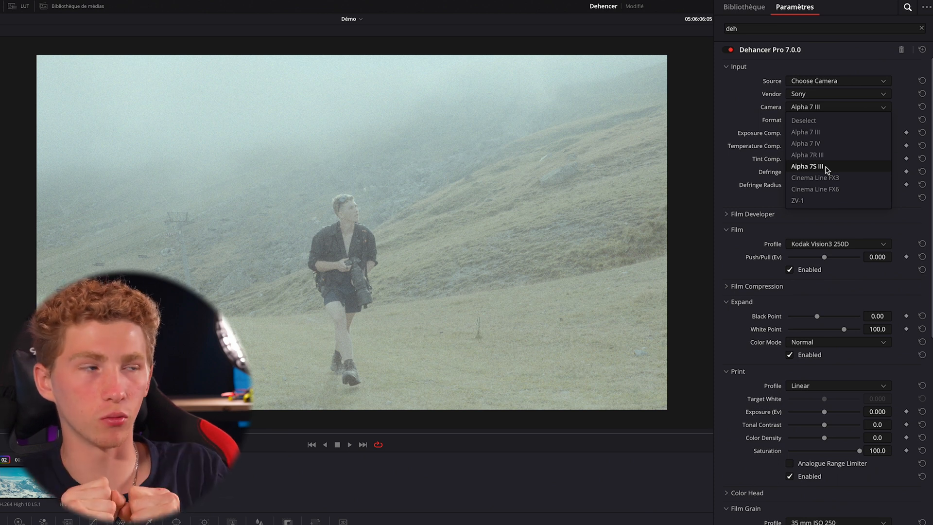
Set the Sony input camera to Alpha 7 IV and save the project
click(801, 143)
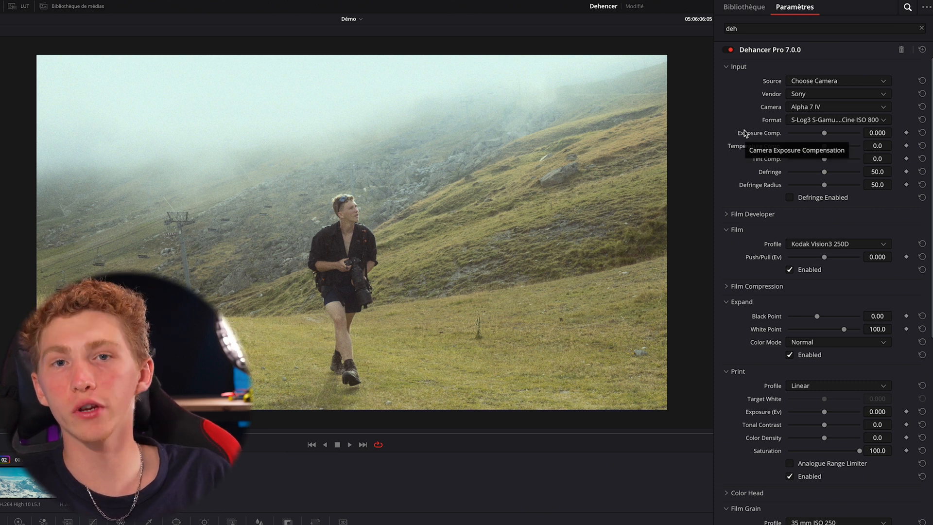
key(ctrl+s)
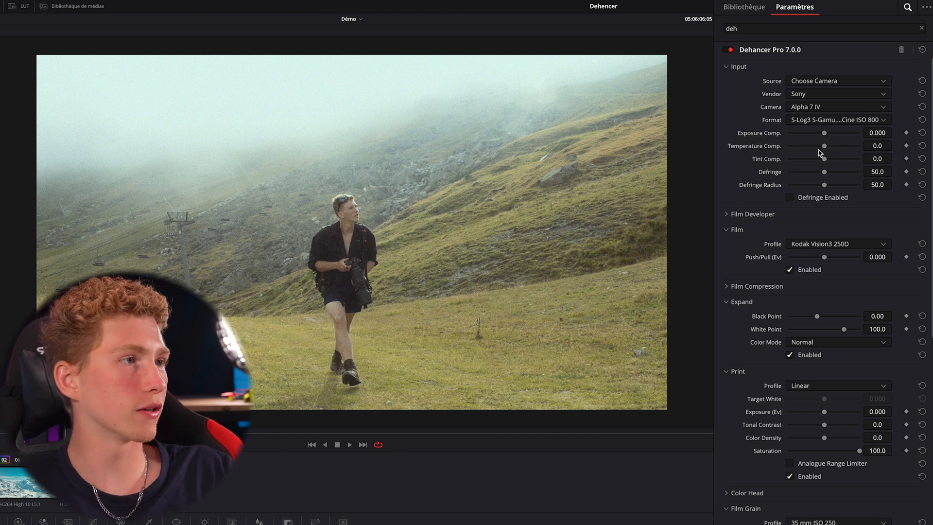
Try a Temperature Comp. of 10.9 in the Dehancer input settings and reset it
mouse_move(821, 149)
mouse_down()
mouse_move(837, 150)
mouse_move(828, 147)
mouse_up()
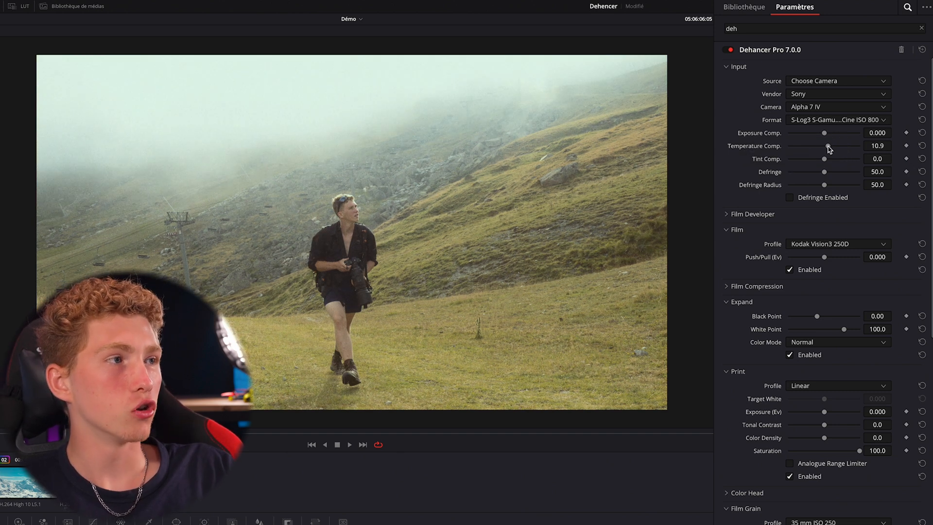
click(922, 145)
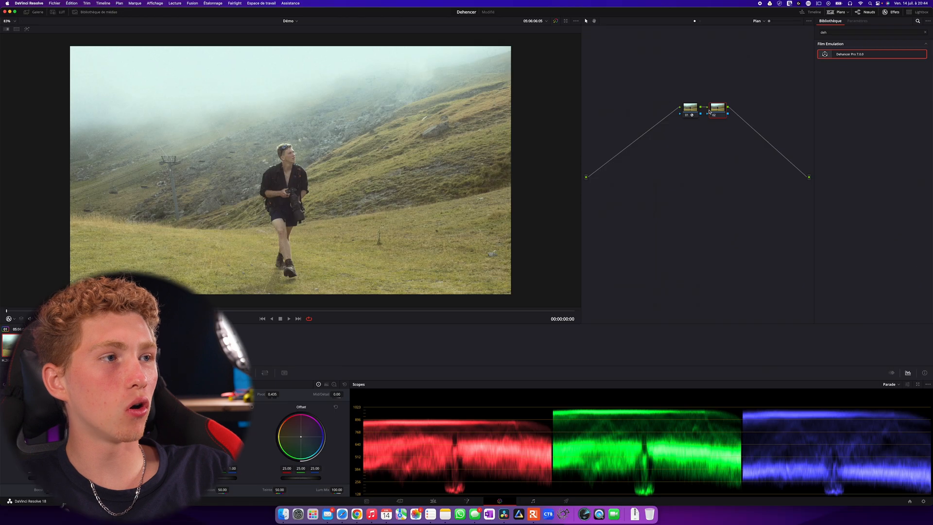
Insert a new serial node before the Dehancer node and space it away from that node
click(688, 111)
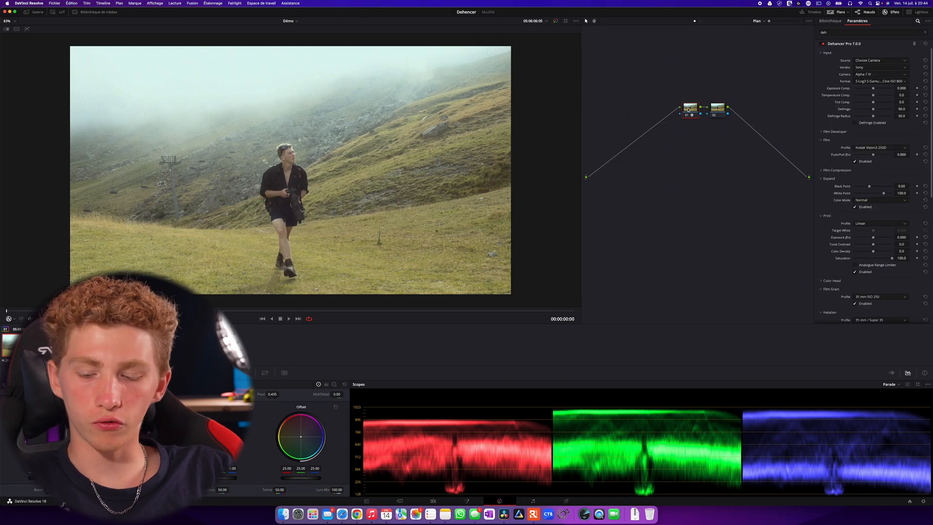
key(shift+s)
drag(689, 126, 660, 105)
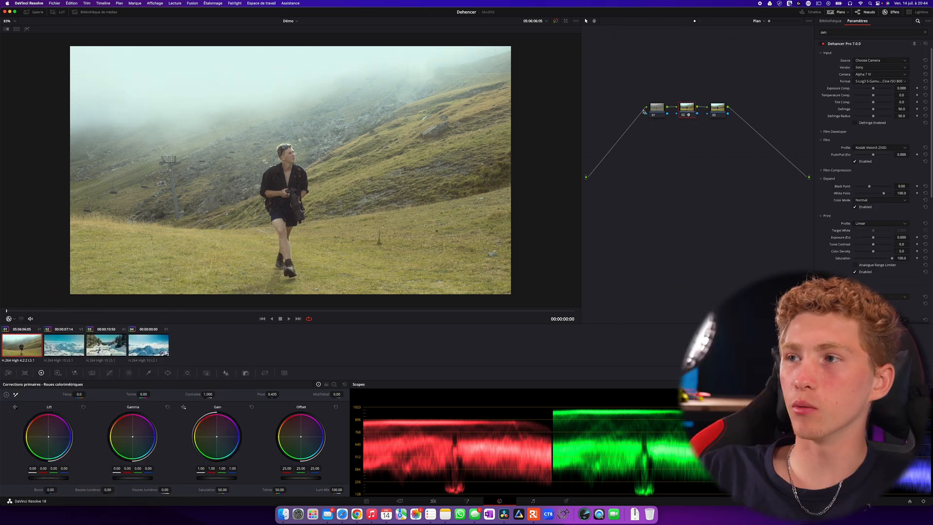
Adjust the custom curve on the new node placed before Dehancer
click(655, 108)
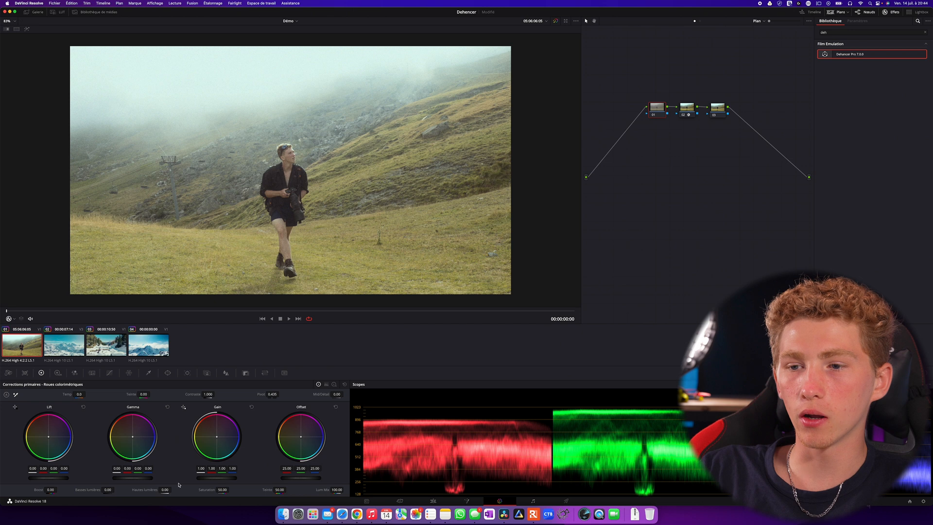
click(110, 373)
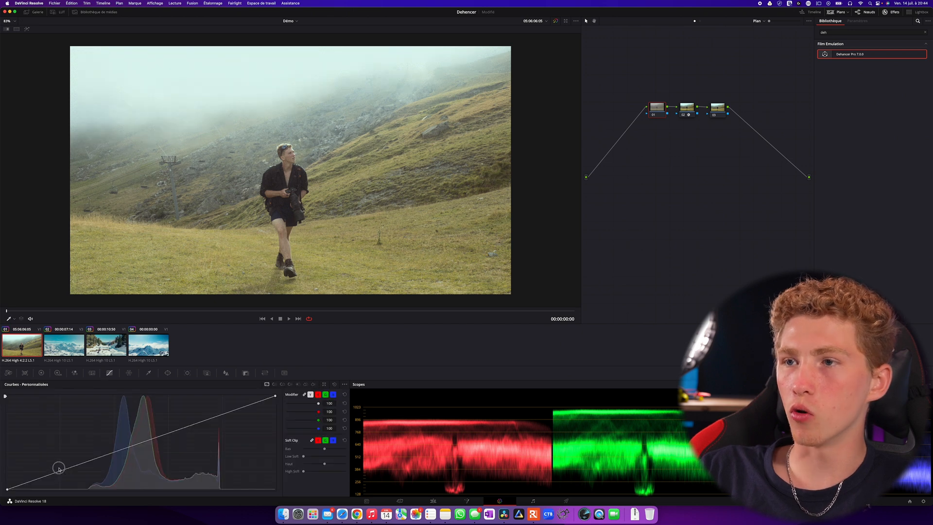
drag(57, 473, 114, 452)
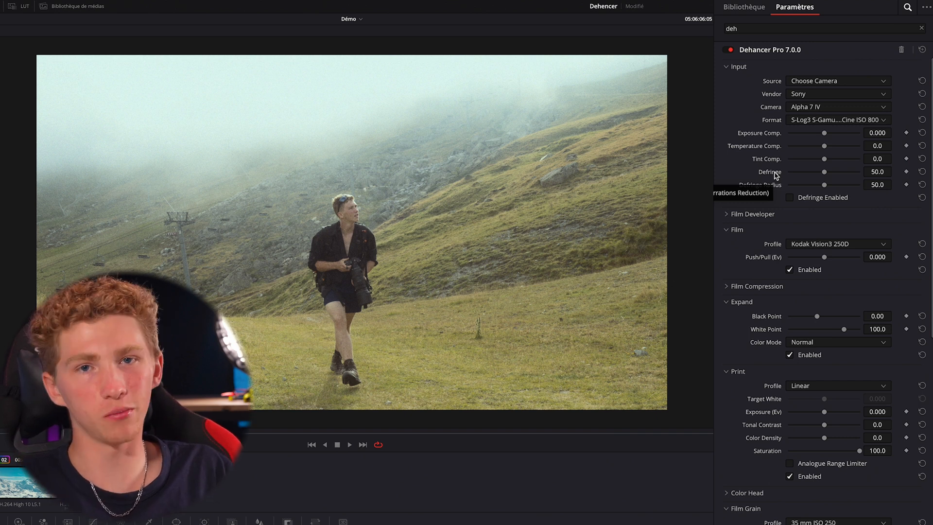
Try a Defringe value of 62, reset it and disable defringing
drag(824, 171, 834, 171)
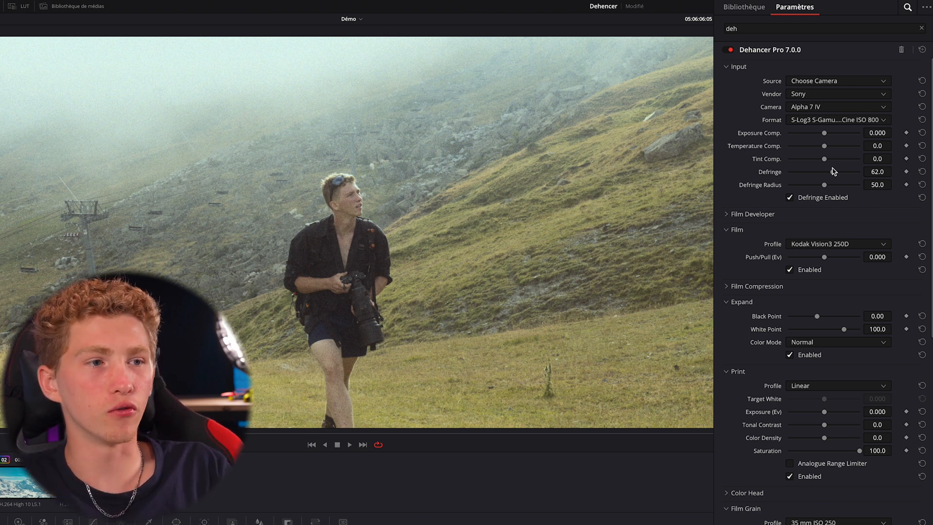
click(922, 172)
click(789, 197)
Expand the Film Developer settings and toggle the Film Developer and Film effects to compare the image
click(750, 214)
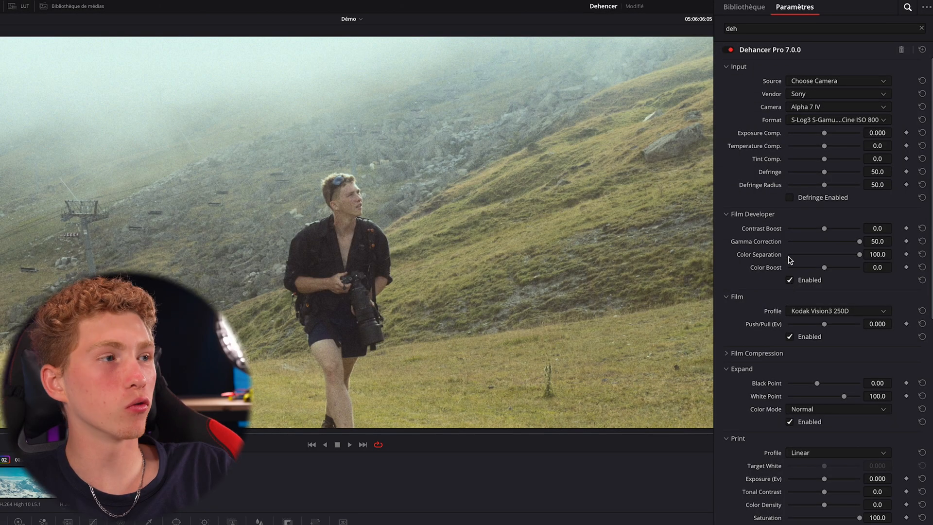
click(790, 281)
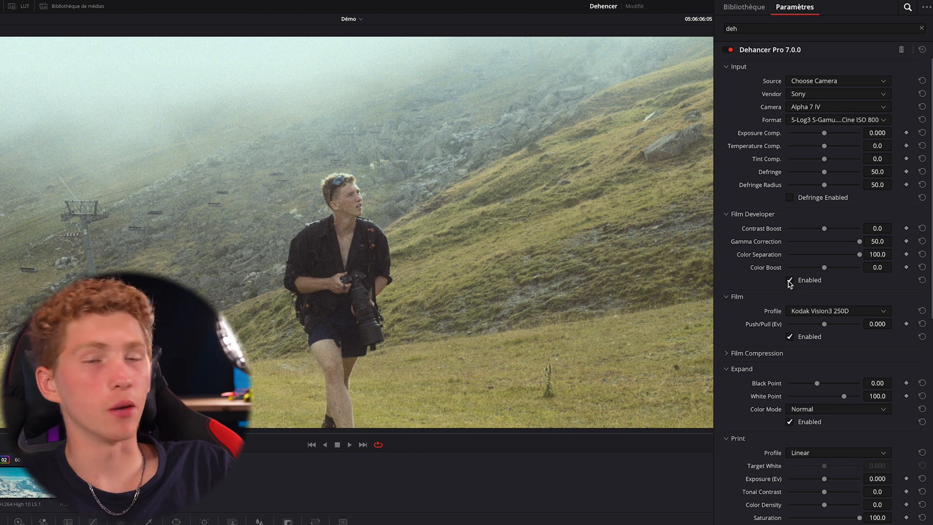
scroll(783, 323, down, 2)
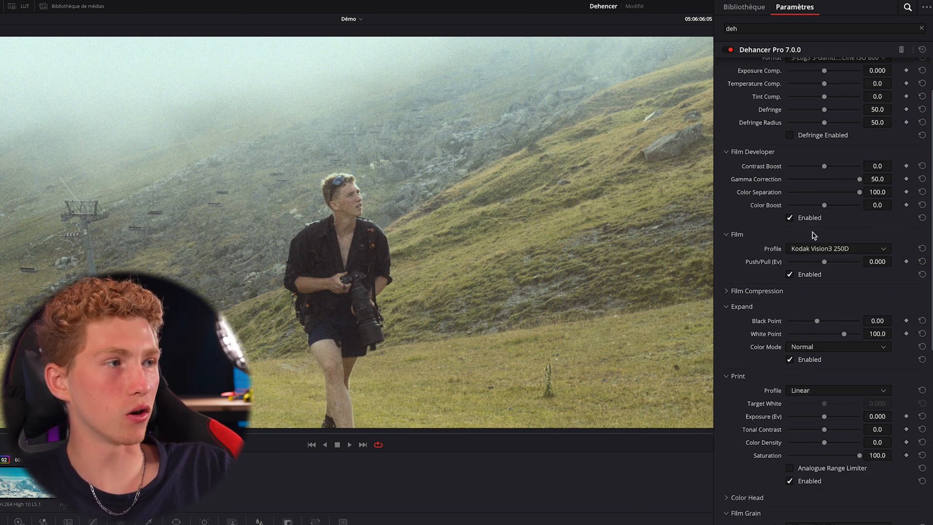
click(789, 275)
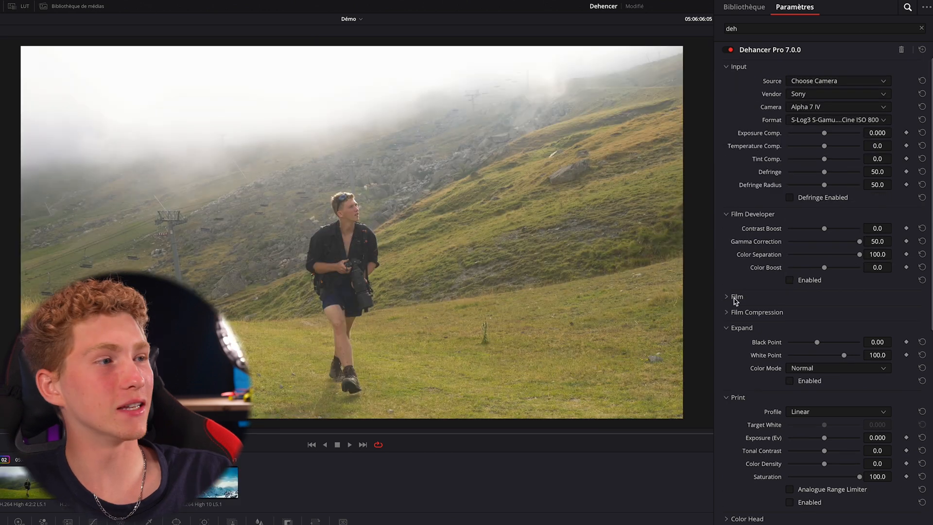
click(735, 297)
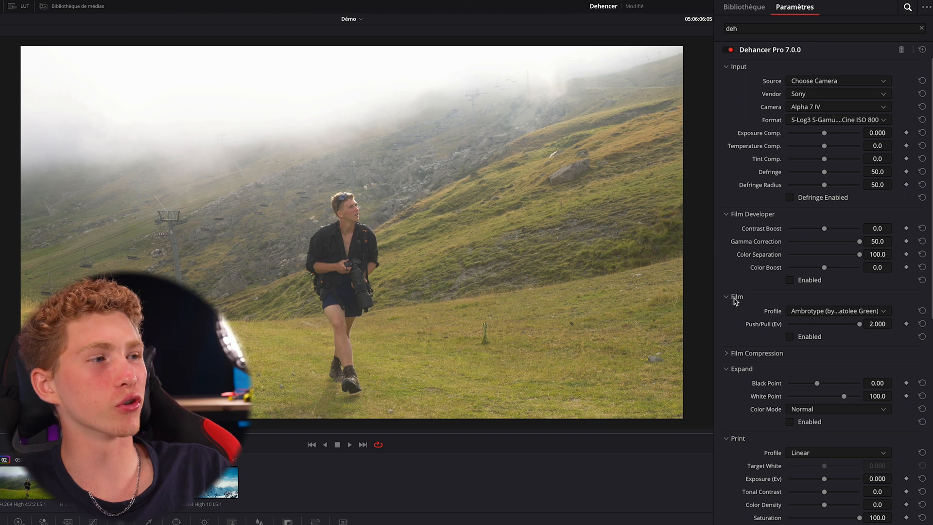
Set the film profile to Adox Color Implosion 100 and enable the Film effect
click(799, 314)
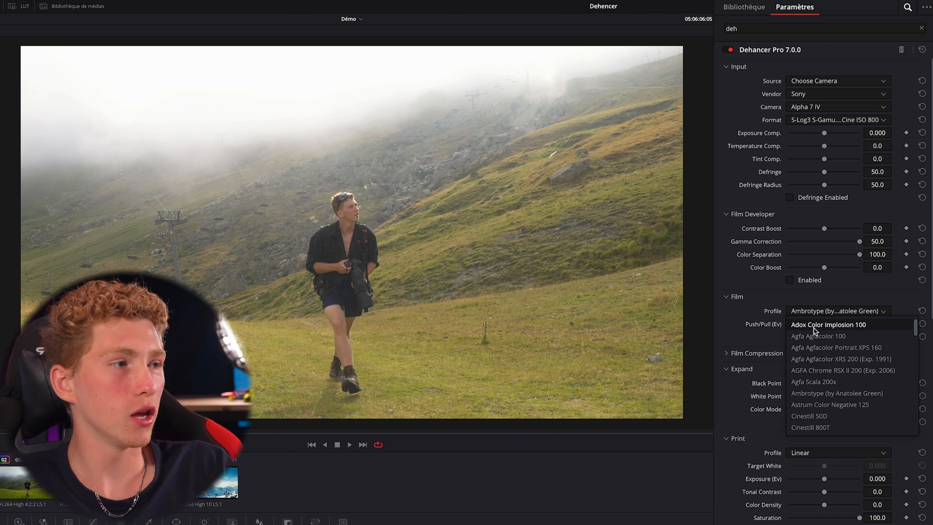
click(814, 325)
click(802, 312)
click(798, 325)
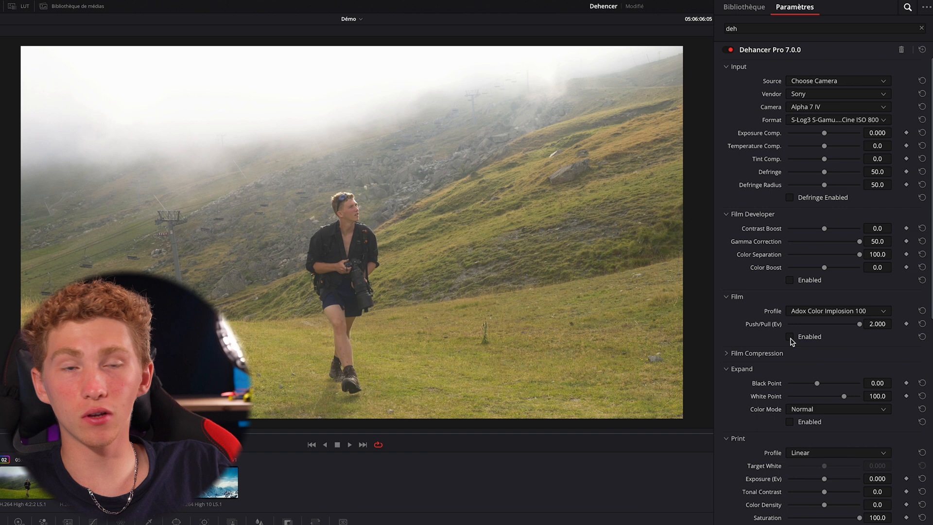
click(789, 337)
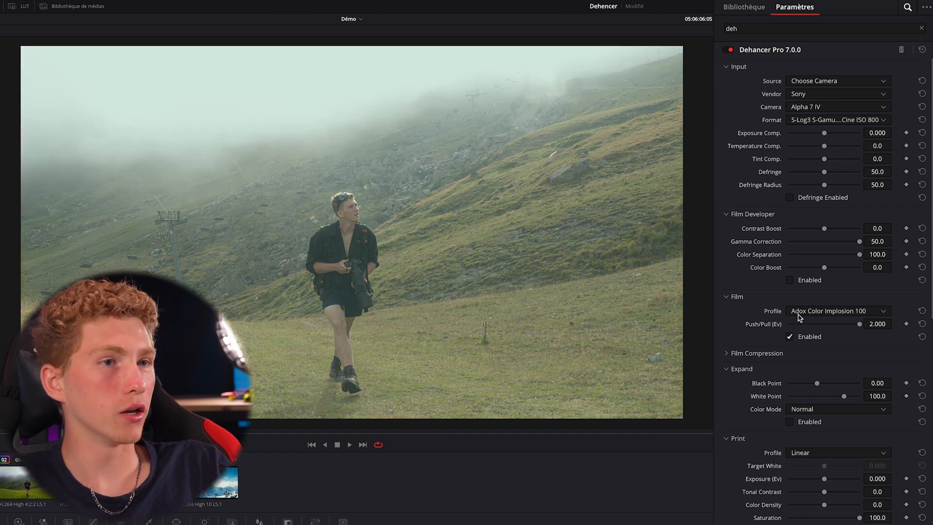
Try the film profiles Agfa Agfacolor Portrait XPS 160, Agfa Agfacolor XRS 200 (Exp. 1991) and AGFA Chrome RSX II 200 (Exp. 2006)
click(799, 313)
click(809, 348)
click(809, 311)
click(813, 358)
click(815, 313)
click(813, 359)
click(815, 313)
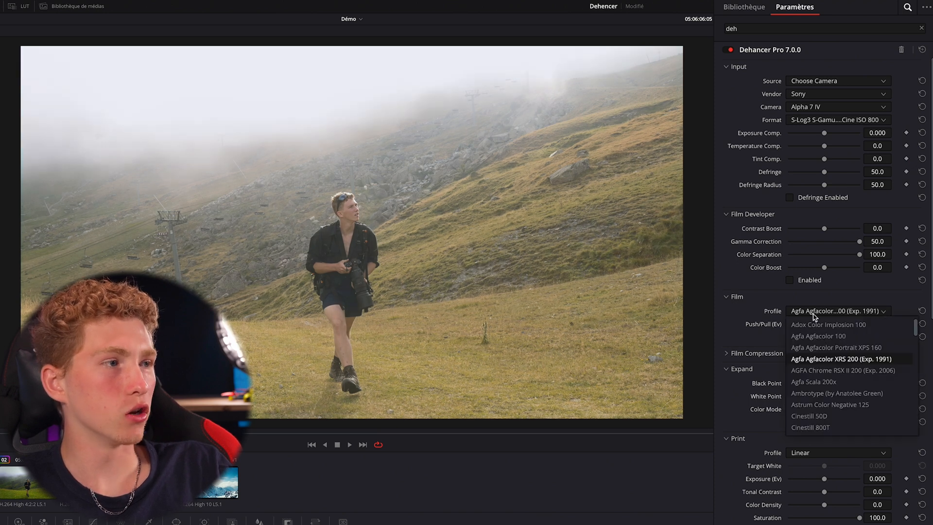
click(816, 369)
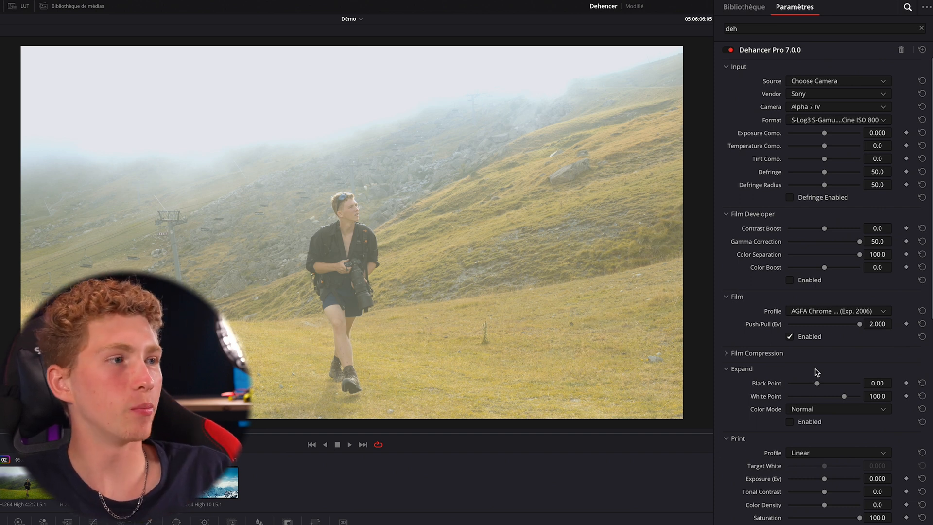
Select the already graded hiker clip and review its Dehancer Film, Expand and Print settings
click(16, 485)
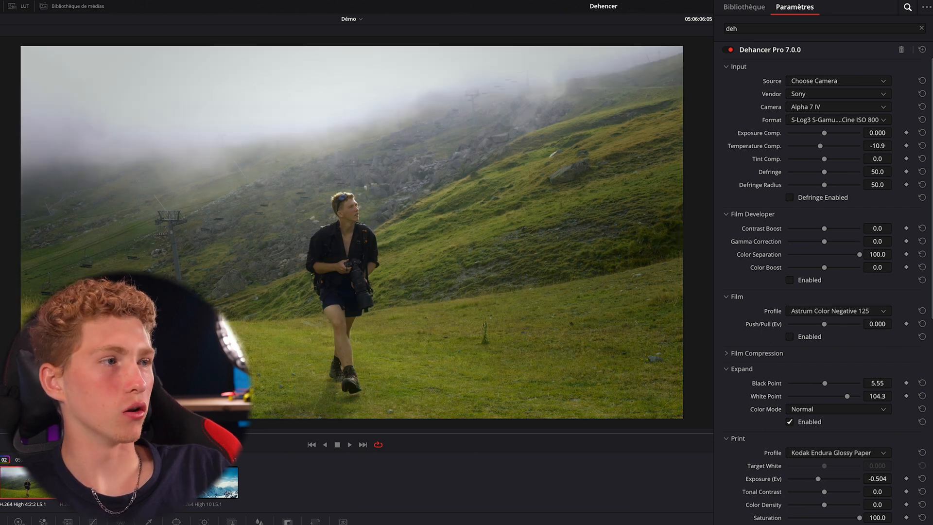
scroll(793, 311, down, 2)
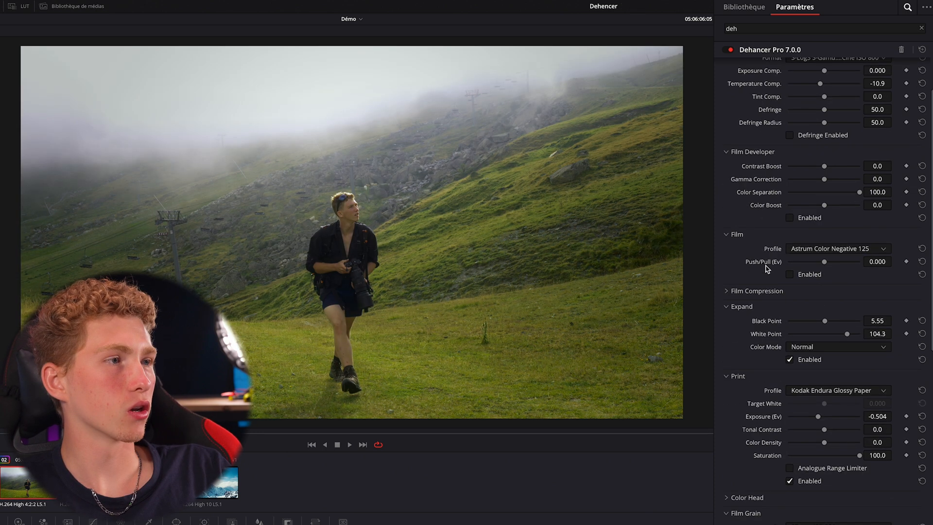
click(753, 239)
click(751, 239)
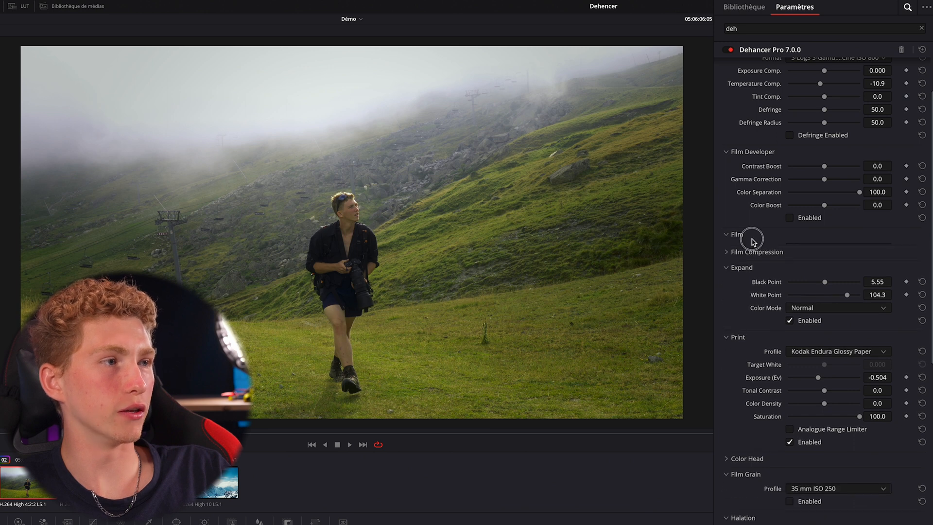
scroll(782, 260, down, 7)
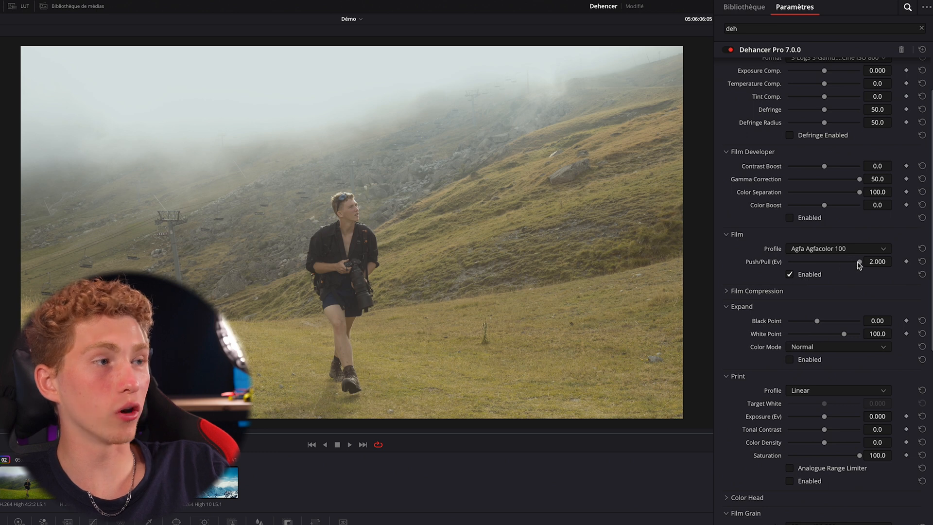
Try a lower Push/Pull (Ev) value for the Agfa Agfacolor 100 film profile
mouse_move(855, 263)
mouse_down()
mouse_move(777, 264)
mouse_move(846, 263)
mouse_up()
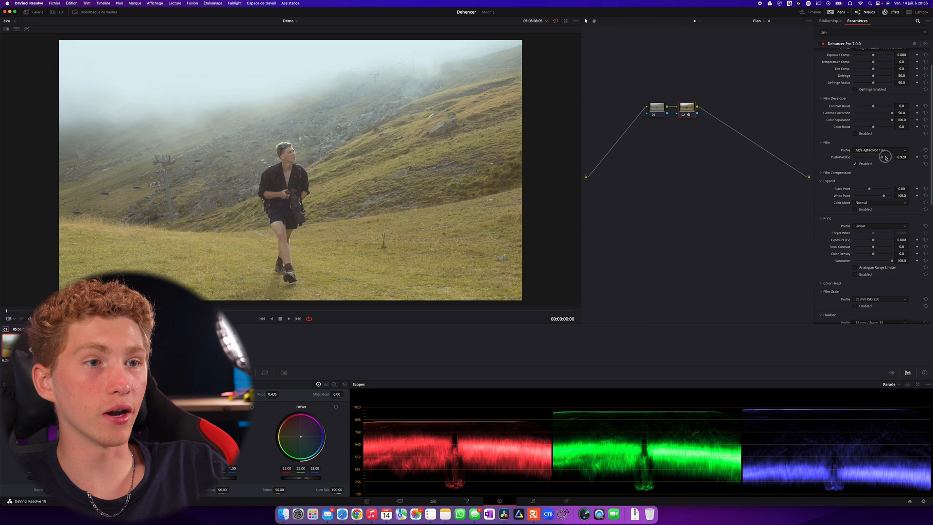
mouse_move(885, 158)
mouse_down()
mouse_move(855, 158)
mouse_move(897, 158)
mouse_up()
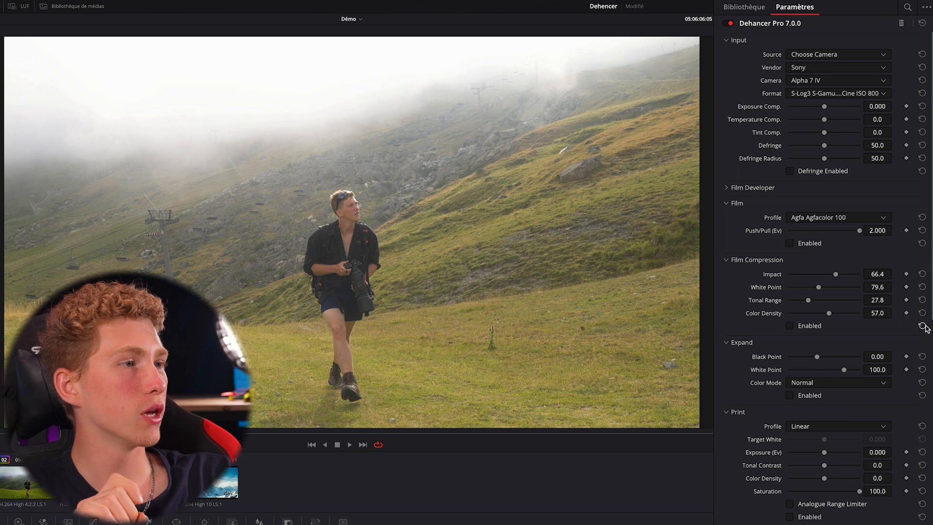
Enable the Film Compression effect in Dehancer
click(796, 326)
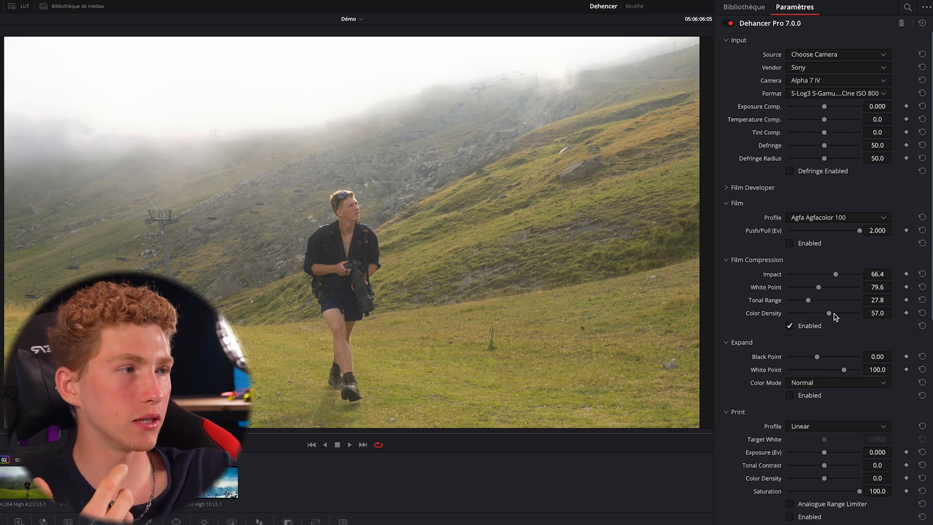
Set the Film Compression White Point to 98.5 and enable Expand with its Black Point at 8.10
drag(819, 287, 863, 297)
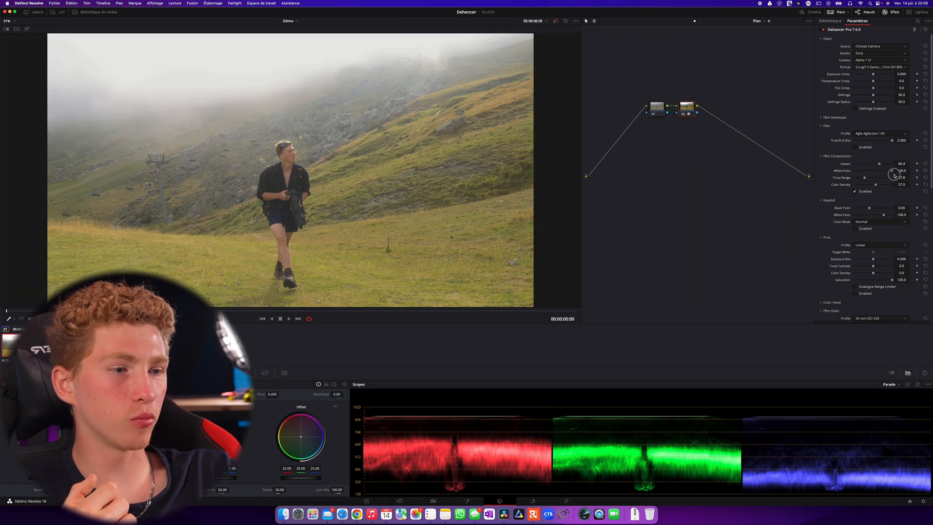
drag(894, 175, 880, 177)
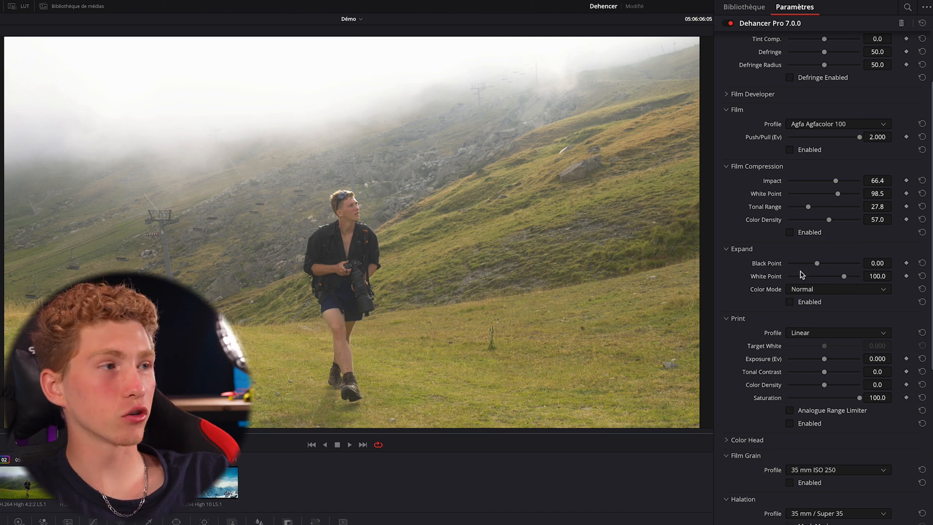
click(793, 302)
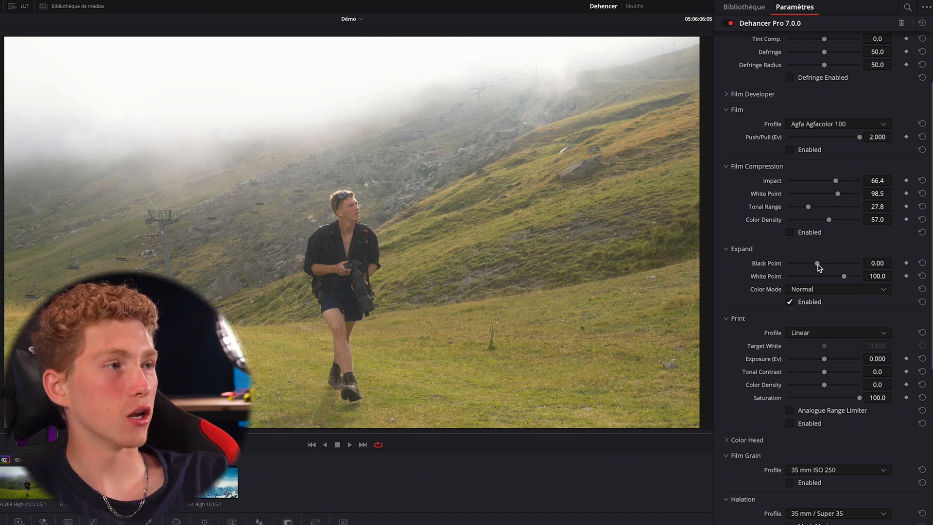
mouse_move(818, 264)
mouse_down()
mouse_move(842, 274)
mouse_move(818, 267)
mouse_move(832, 271)
mouse_up()
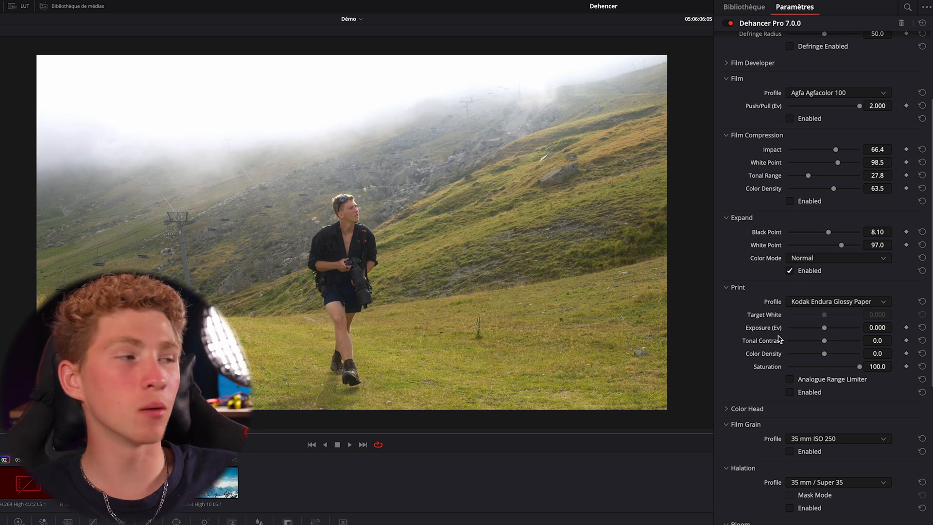
Try the Kodak 2383 Print Film profile with Target White -0.920 and Exposure (Ev) -0.459, and reset the Print adjustments
click(810, 301)
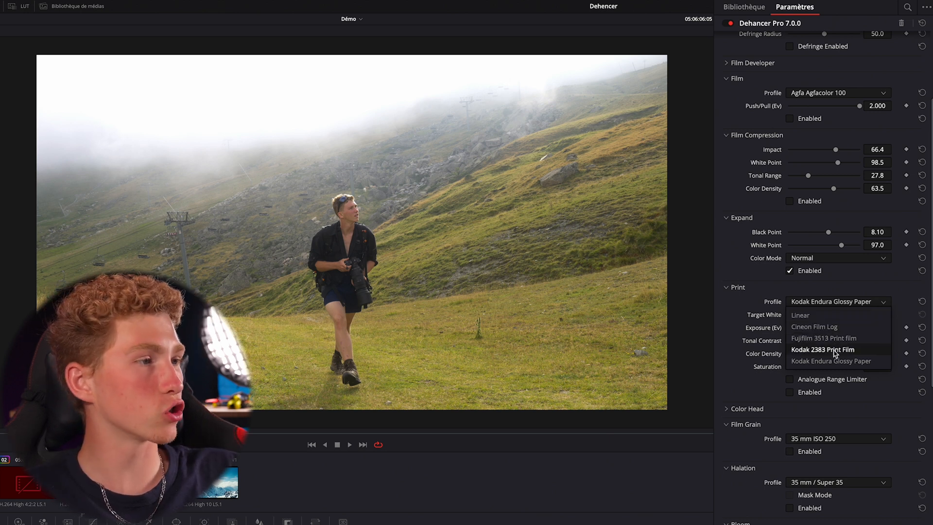
click(808, 350)
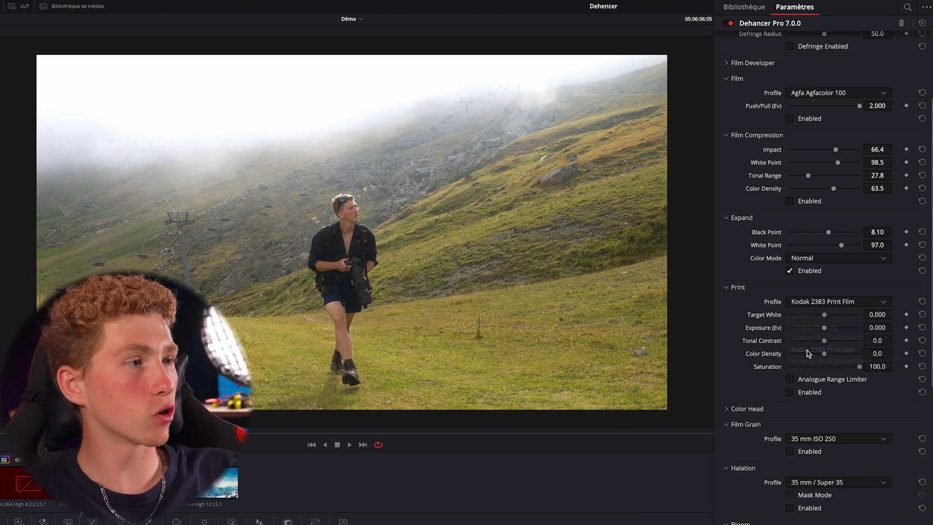
mouse_move(824, 315)
mouse_down()
mouse_move(807, 316)
mouse_move(827, 328)
mouse_move(819, 330)
mouse_up()
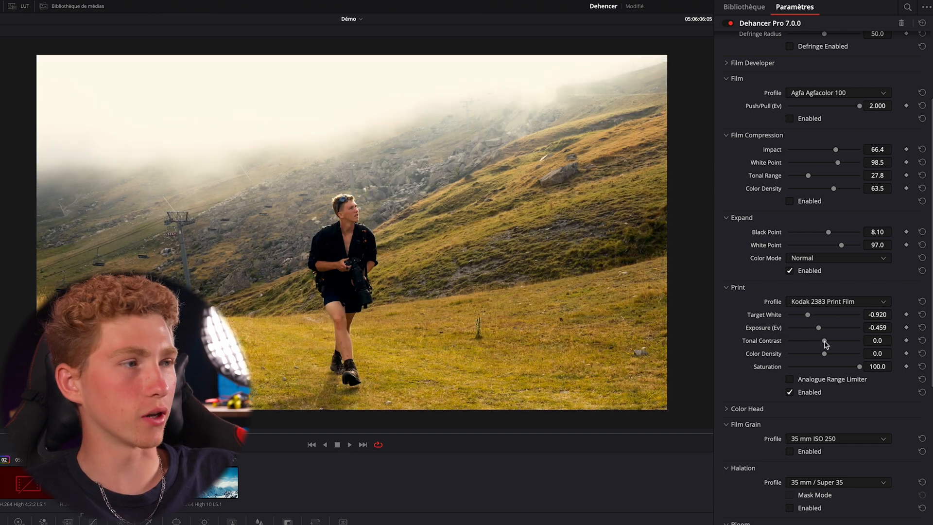
click(921, 392)
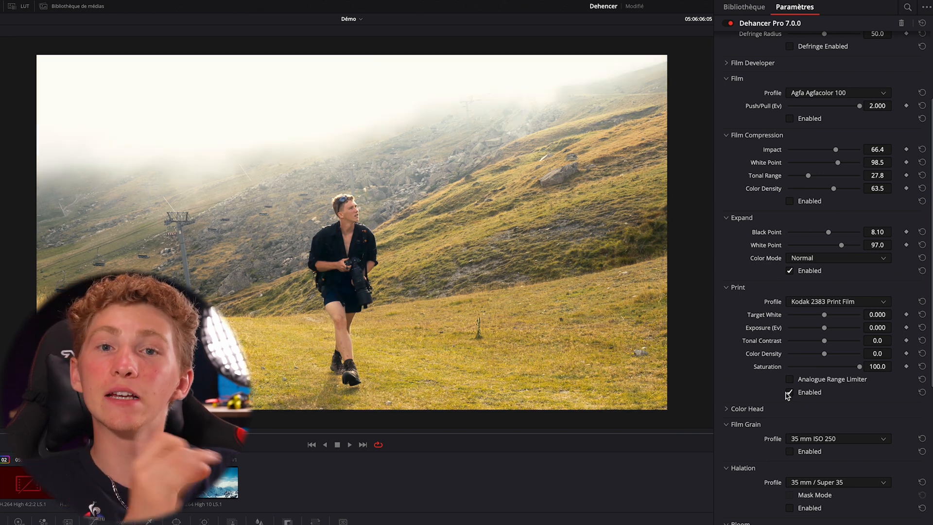
Switch the Print profile to Linear and try a lower Print Saturation
click(818, 302)
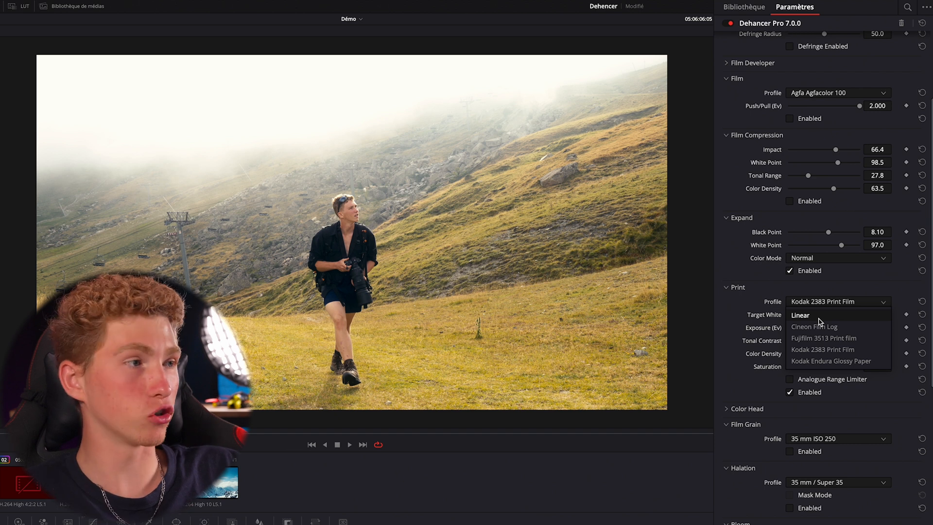
click(819, 318)
click(789, 392)
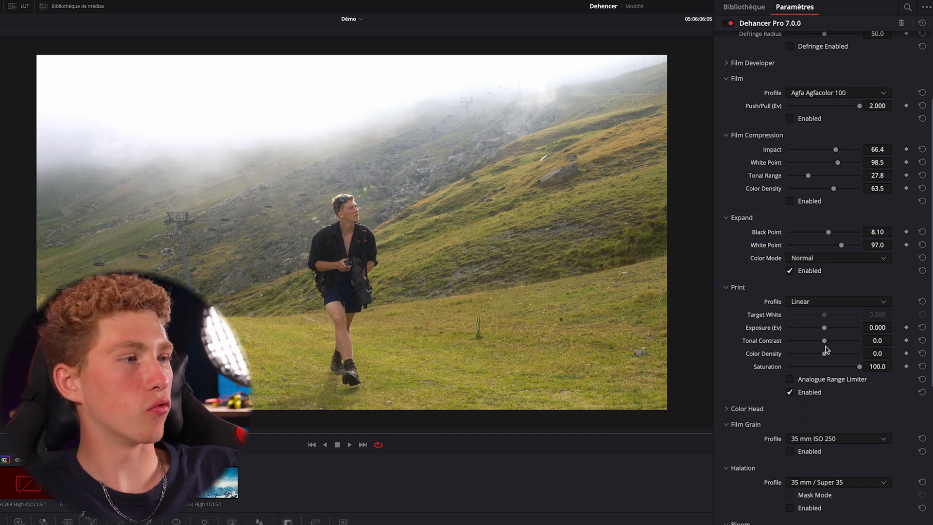
drag(857, 365, 831, 375)
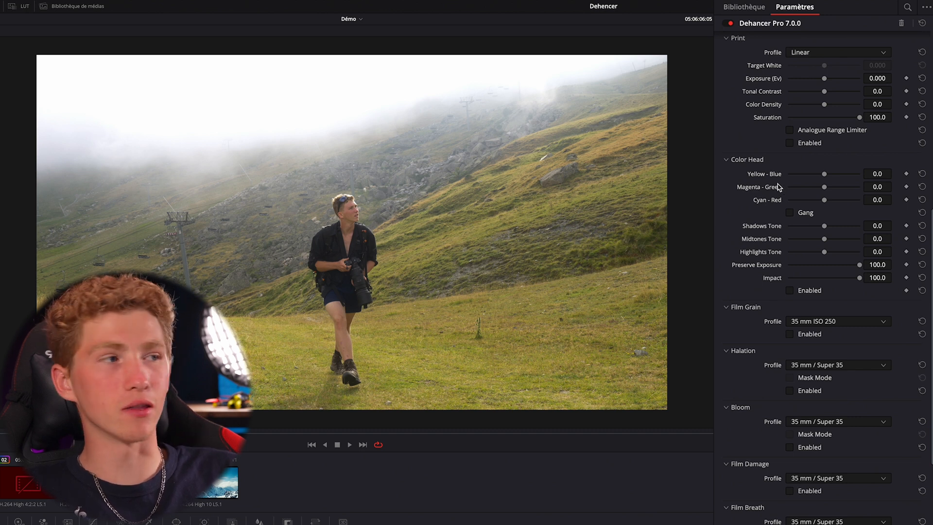
Enable Color Head and shift Yellow - Blue to 19.4 and Magenta - Green to 4.8
drag(825, 176, 820, 175)
click(789, 290)
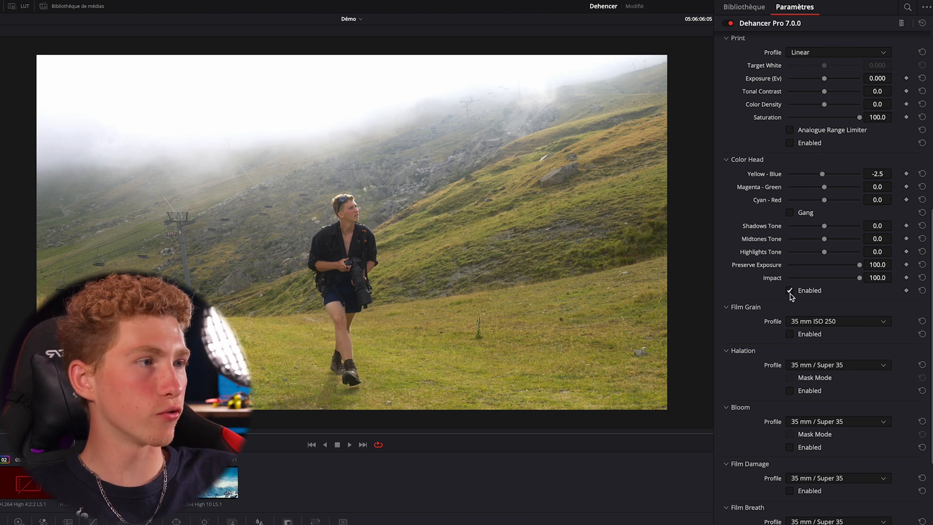
mouse_move(824, 179)
mouse_down()
mouse_move(793, 179)
mouse_move(852, 178)
mouse_move(805, 179)
mouse_move(844, 176)
mouse_move(816, 187)
mouse_move(828, 189)
mouse_up()
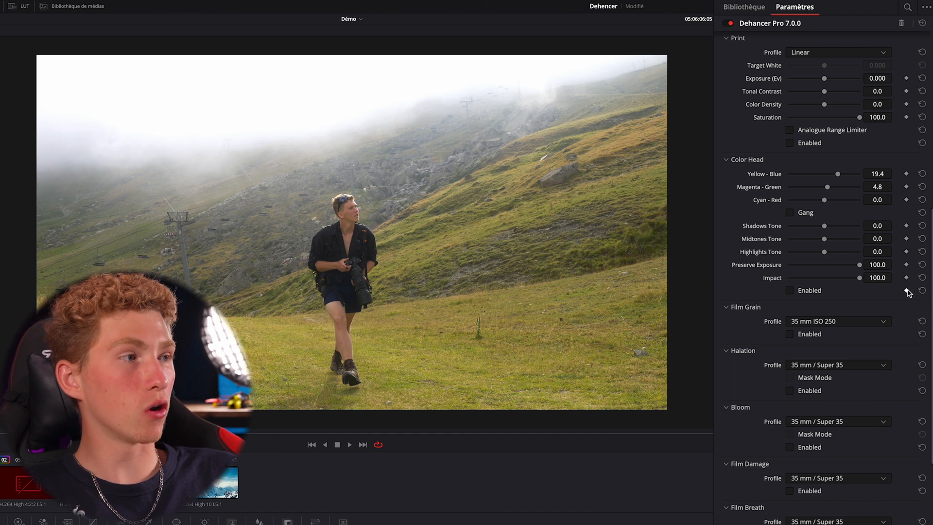
Enable Film Grain with the 8 mm ISO 50 profile and inspect the grain up close on the hiker
scroll(902, 238, up, 3)
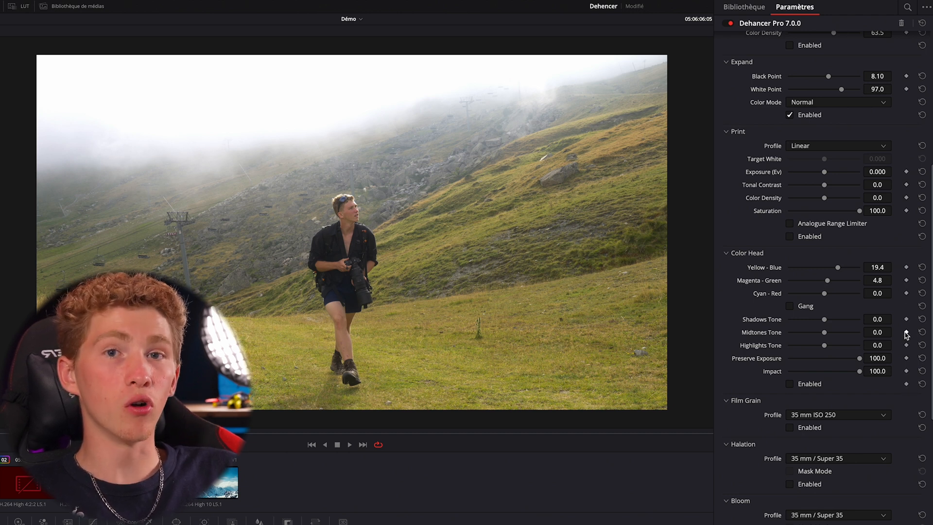
scroll(905, 334, down, 5)
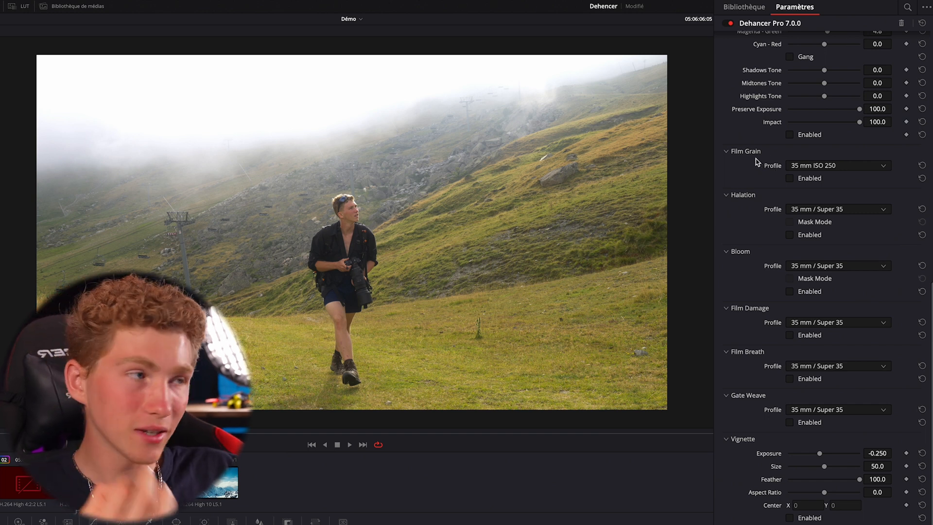
click(793, 179)
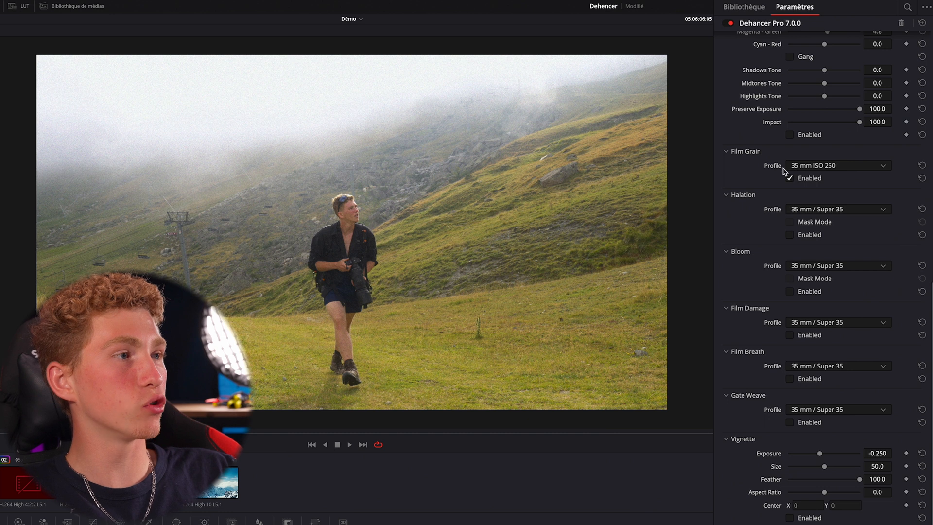
click(818, 168)
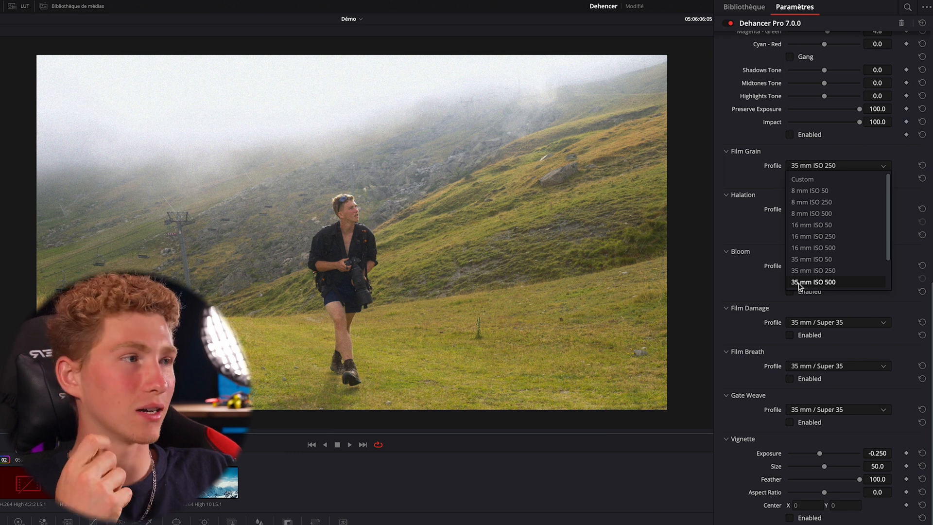
click(801, 191)
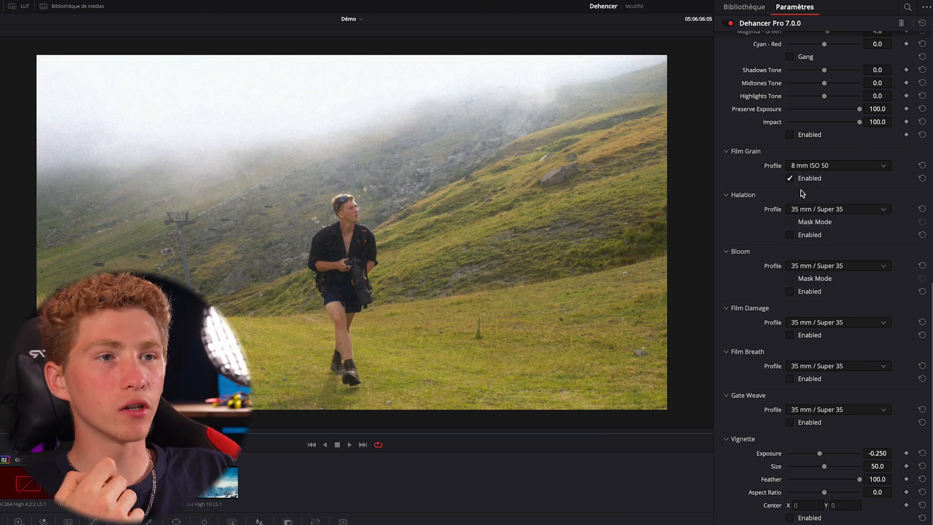
scroll(401, 187, up, 4)
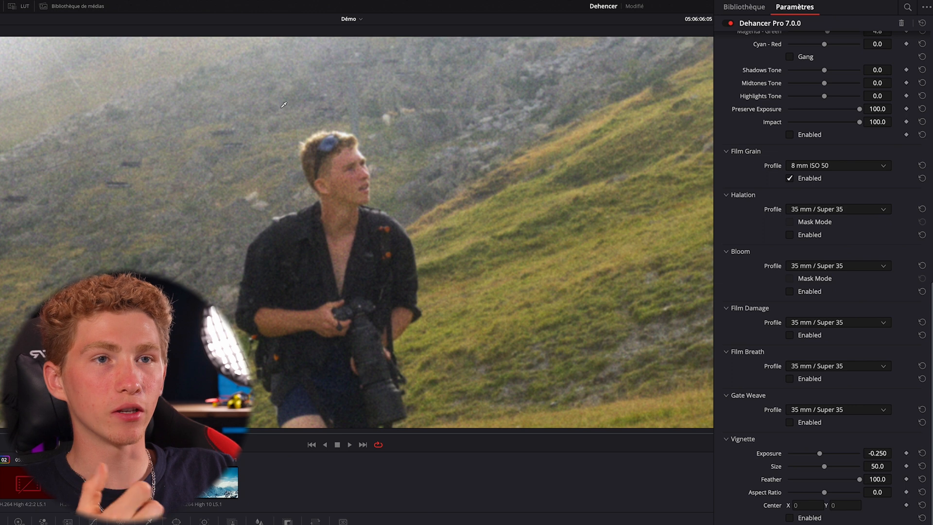
scroll(292, 123, up, 4)
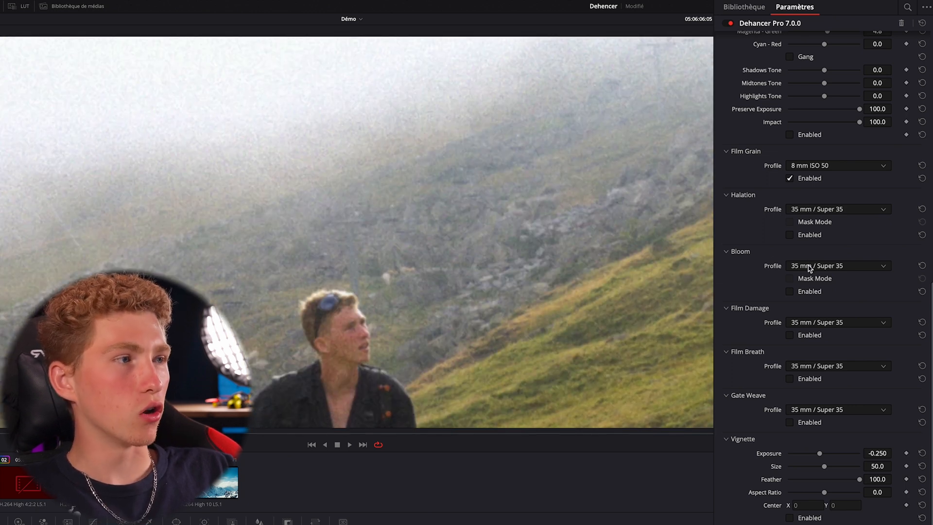
Try the 65 mm ISO 500 and Custom profiles for Film Grain
click(820, 168)
scroll(816, 280, down, 1)
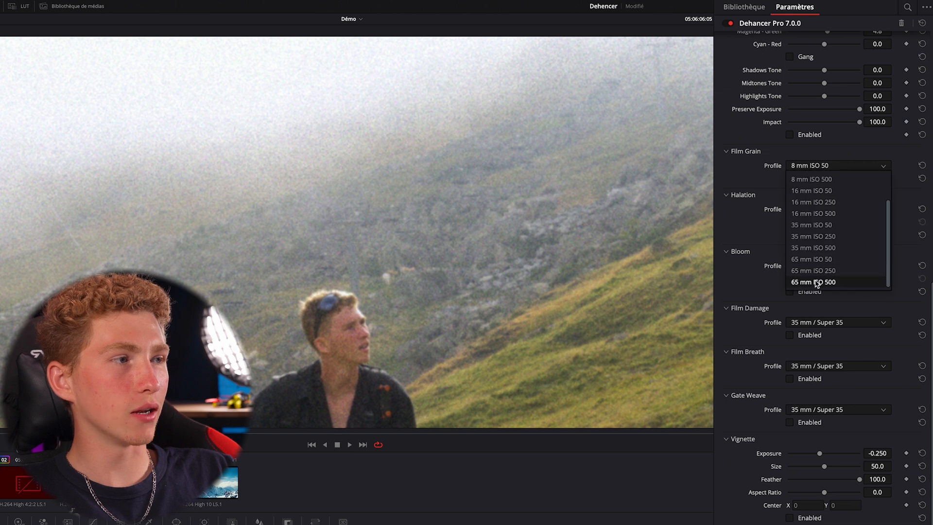
click(816, 281)
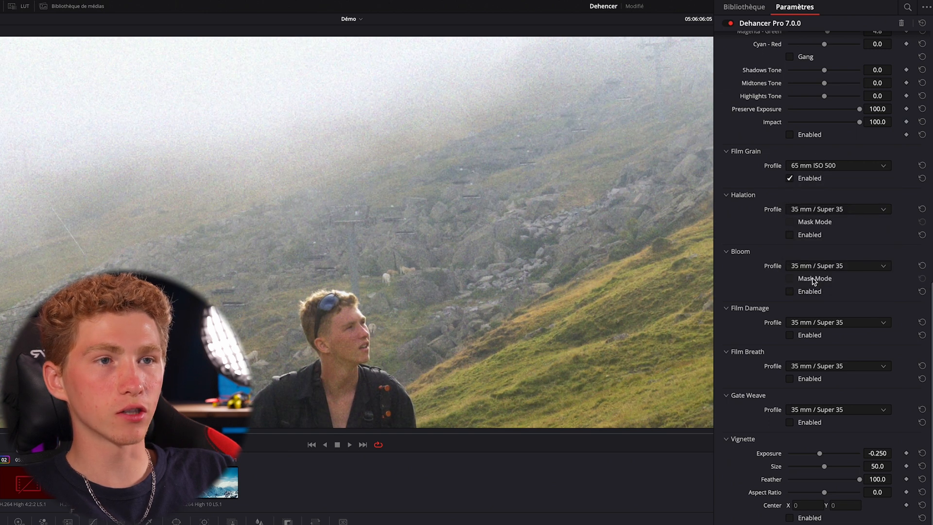
click(816, 169)
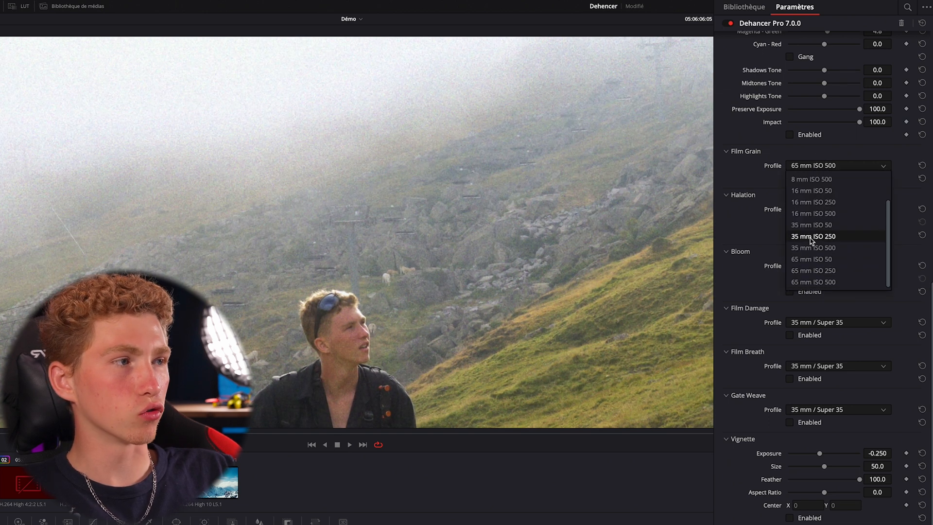
click(815, 282)
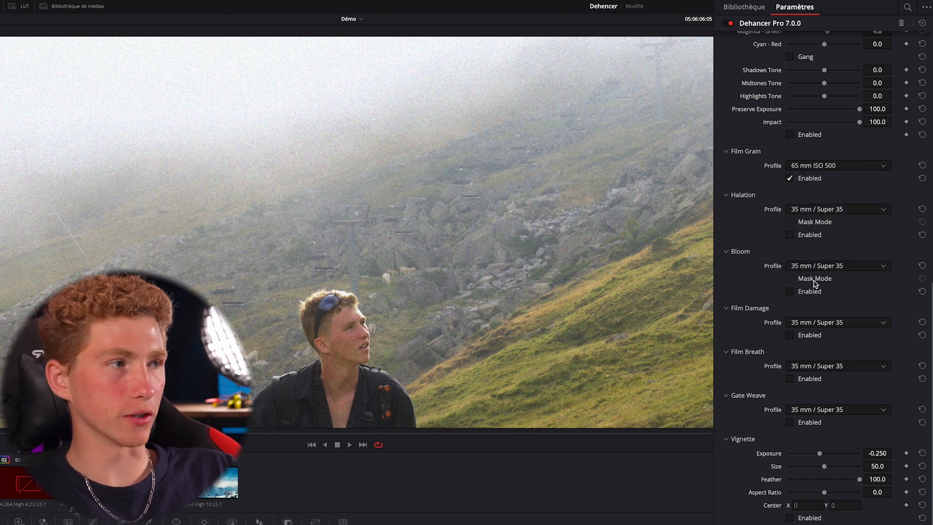
click(826, 166)
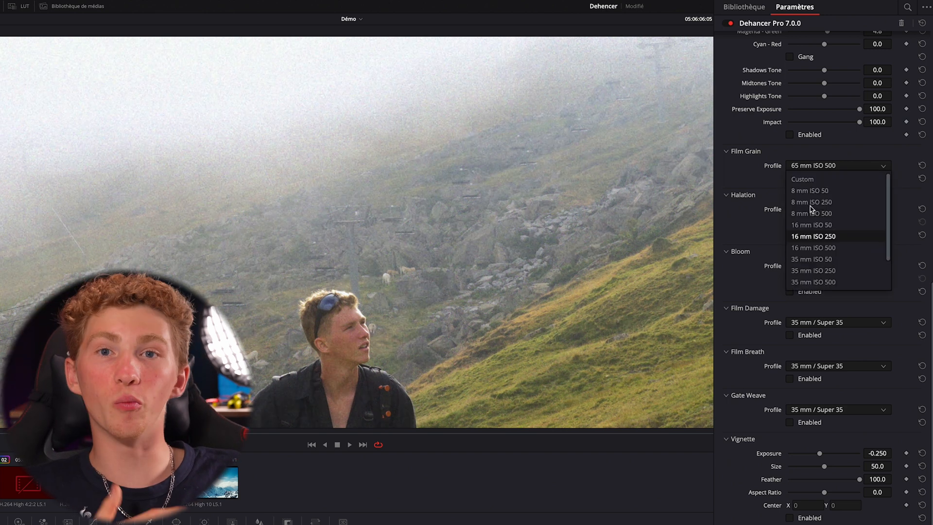
click(811, 180)
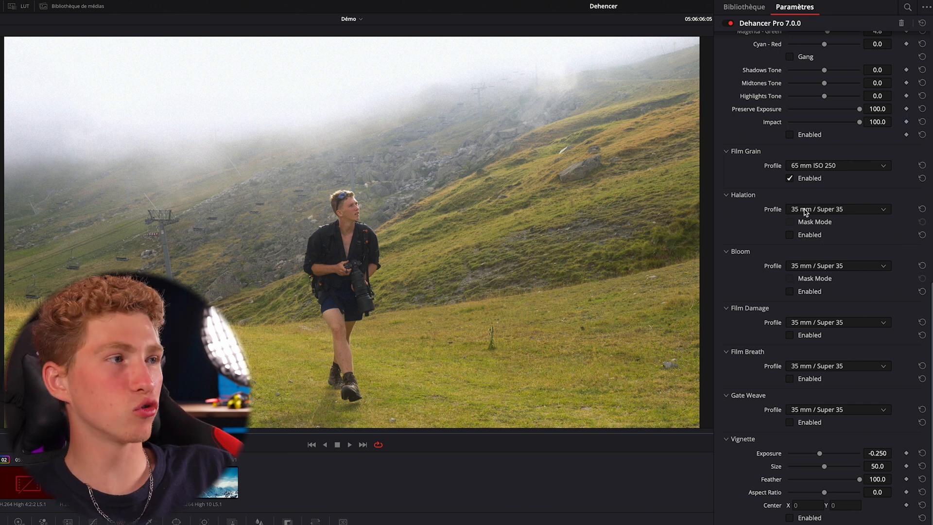
Enable Halation and compare the hiker's close-up with the effect off and on
click(789, 235)
scroll(316, 153, up, 6)
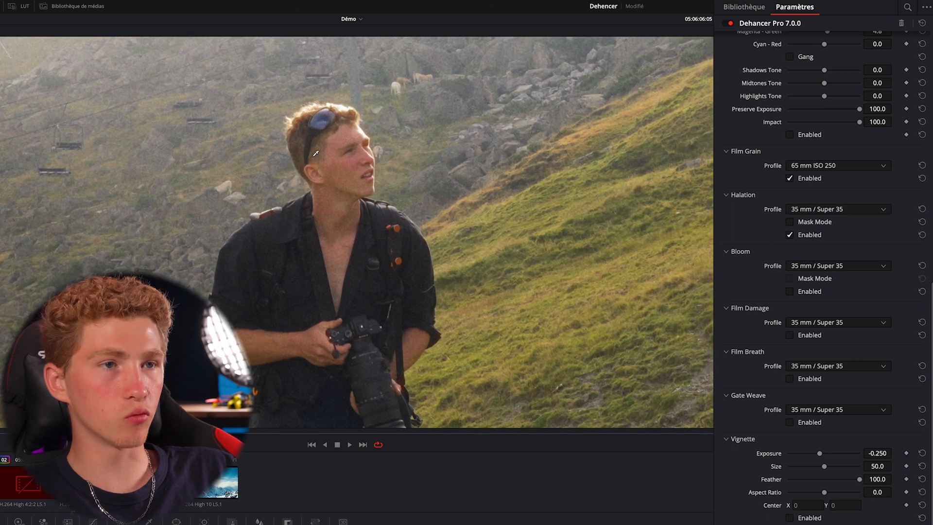
scroll(316, 145, up, 2)
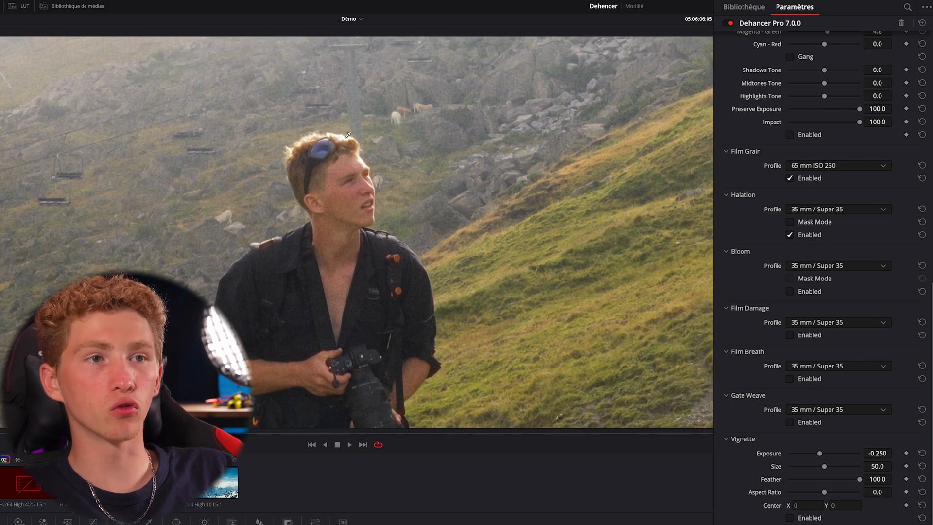
click(790, 235)
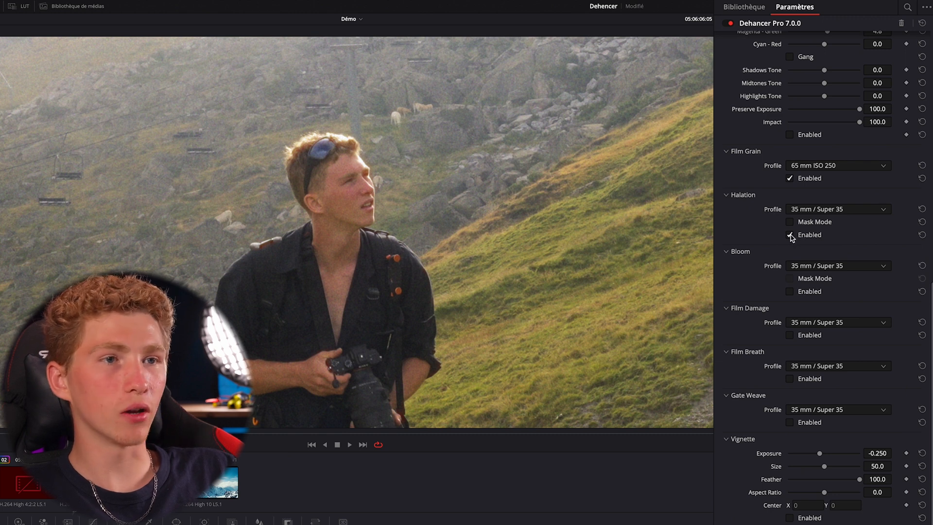
click(789, 235)
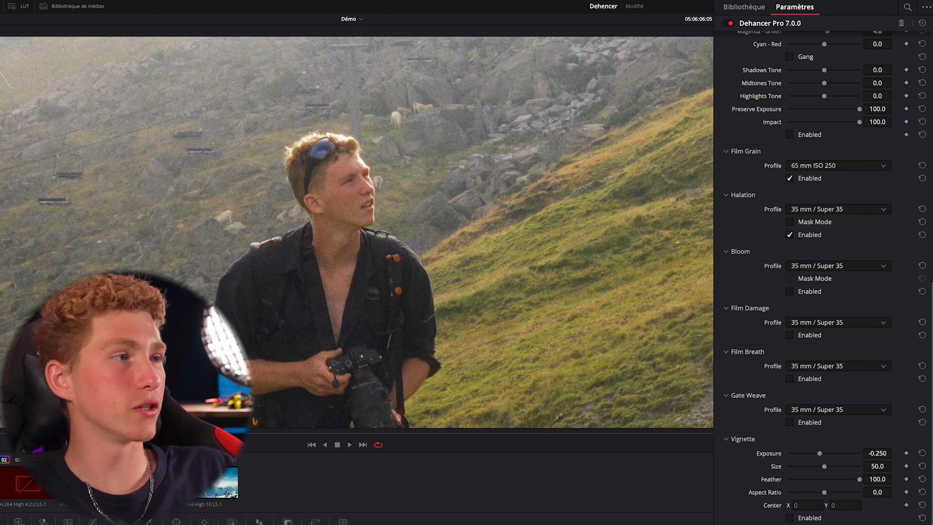
Try the Halation profiles 65 mm / 70 nn No Remjet and 8 mm / Super 8
click(792, 209)
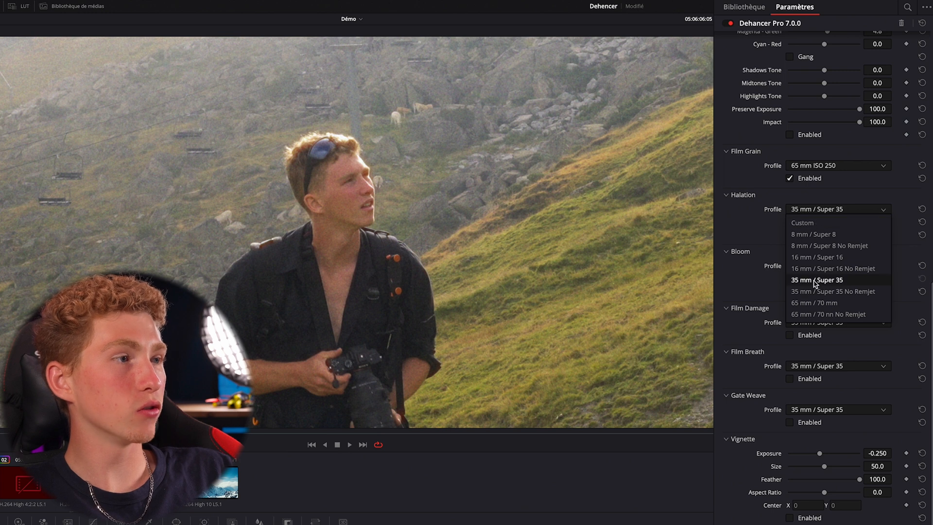
click(806, 314)
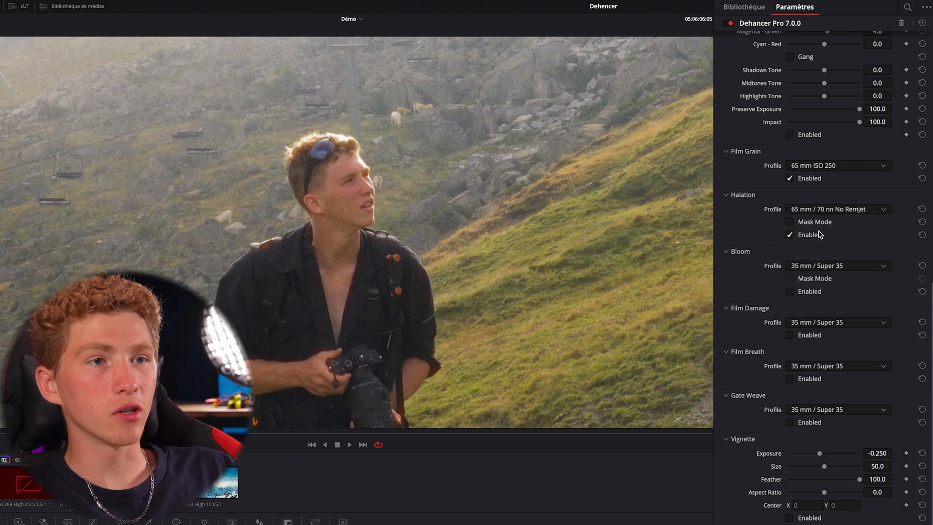
click(822, 210)
click(818, 236)
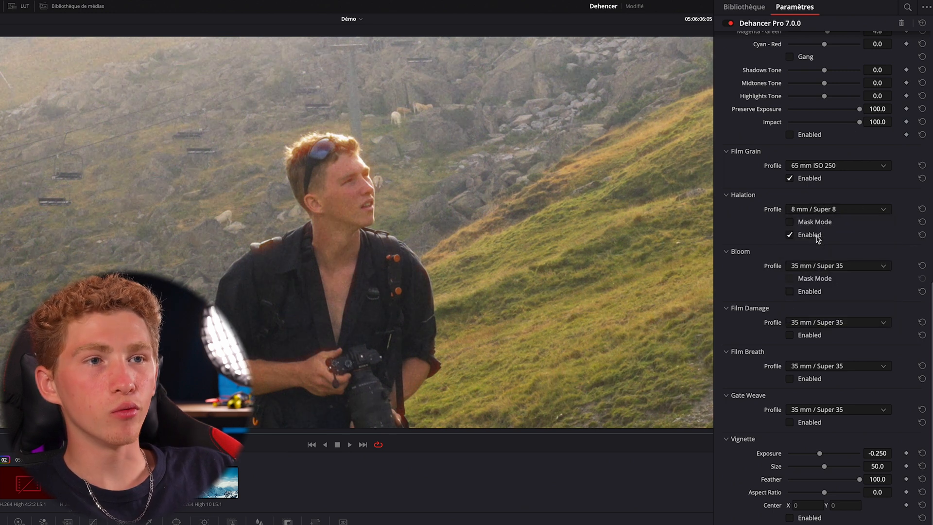
Try the Custom Halation profile and raise one of its parameters
click(820, 211)
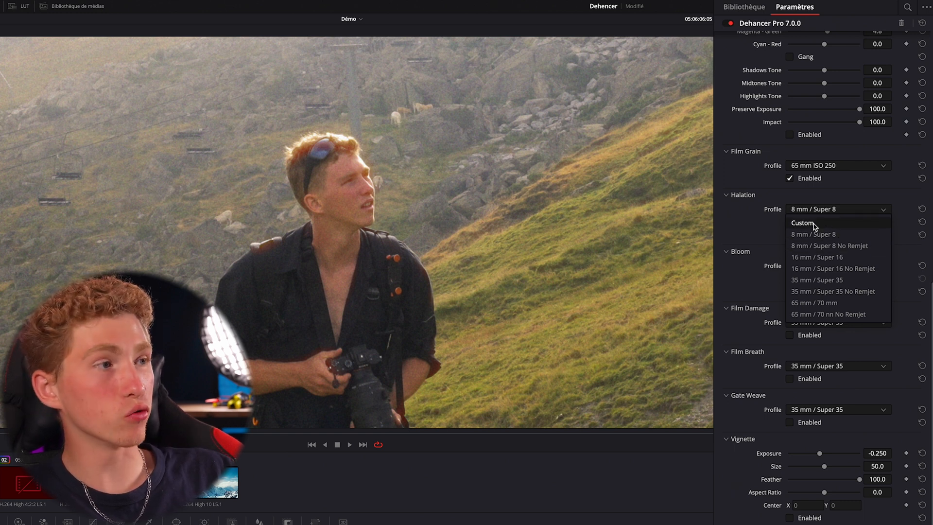
click(814, 224)
mouse_move(838, 287)
mouse_down()
mouse_move(795, 288)
mouse_move(856, 287)
mouse_up()
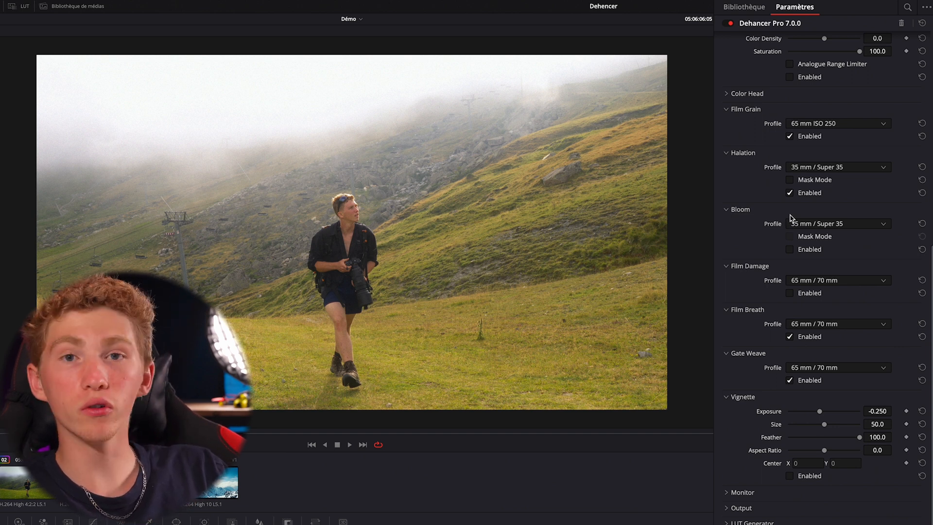
Enable Bloom and set its profile to 8 mm / Super 8
click(788, 249)
click(809, 225)
click(809, 246)
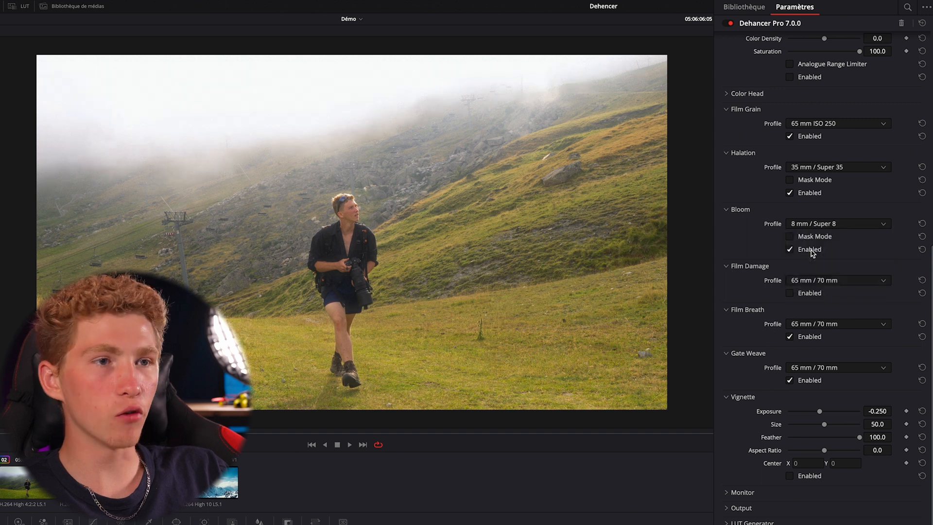
Compare the 8 mm / Super 8 Bloom effect off and on, for the full frame and the hiker's close-up
click(811, 224)
click(766, 235)
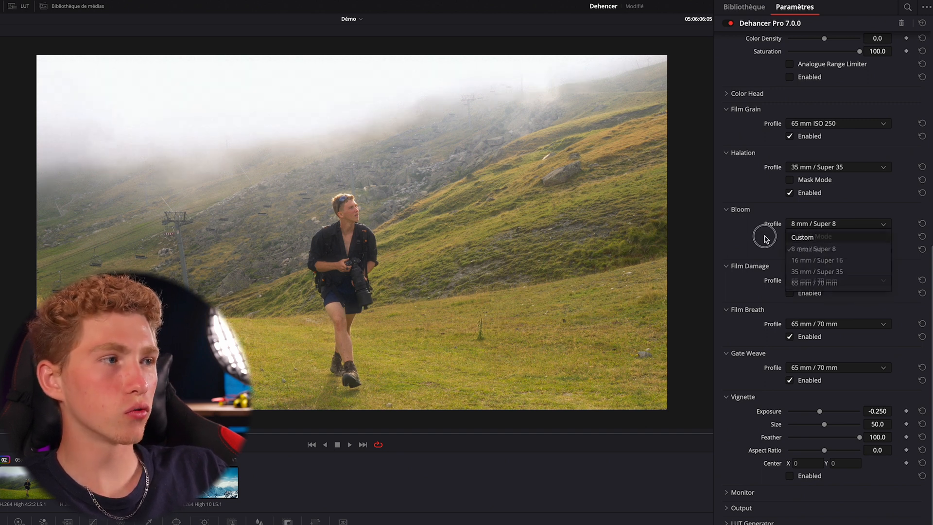
click(790, 250)
click(790, 250)
click(790, 251)
click(790, 250)
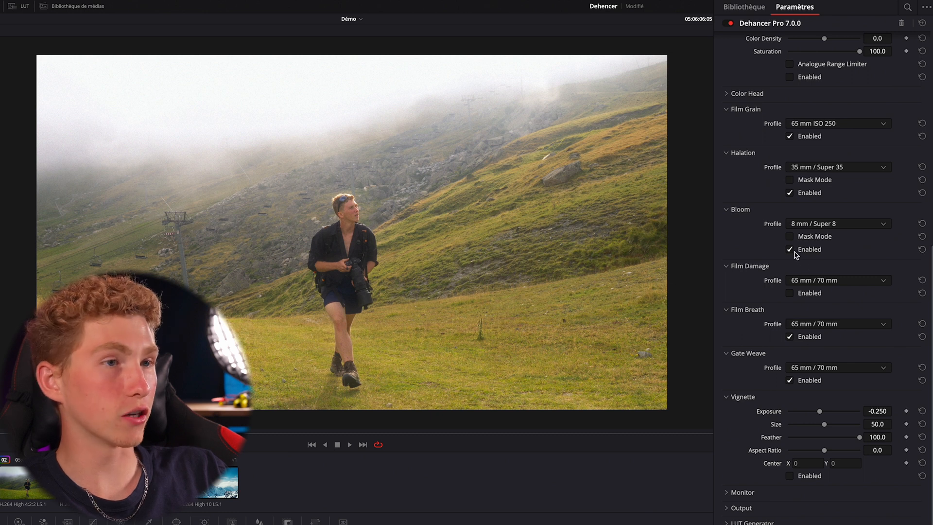
scroll(364, 180, up, 10)
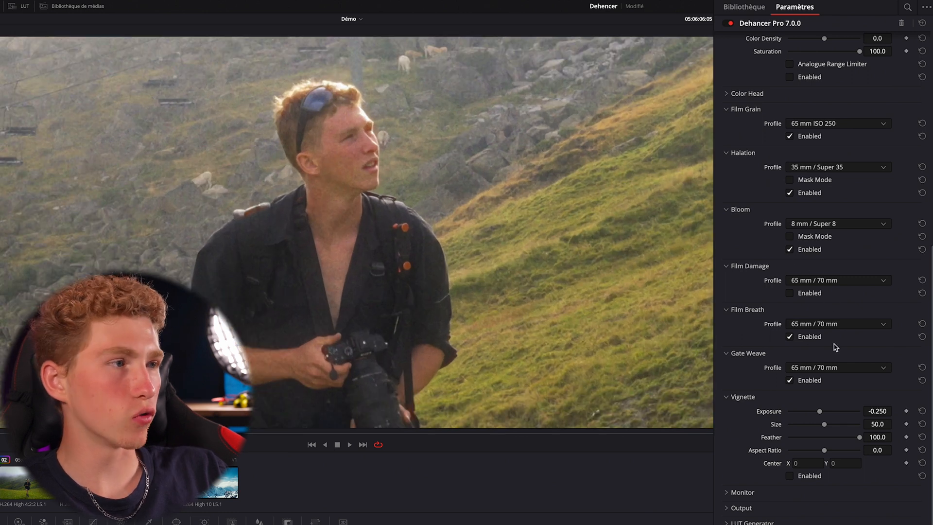
click(790, 250)
click(790, 249)
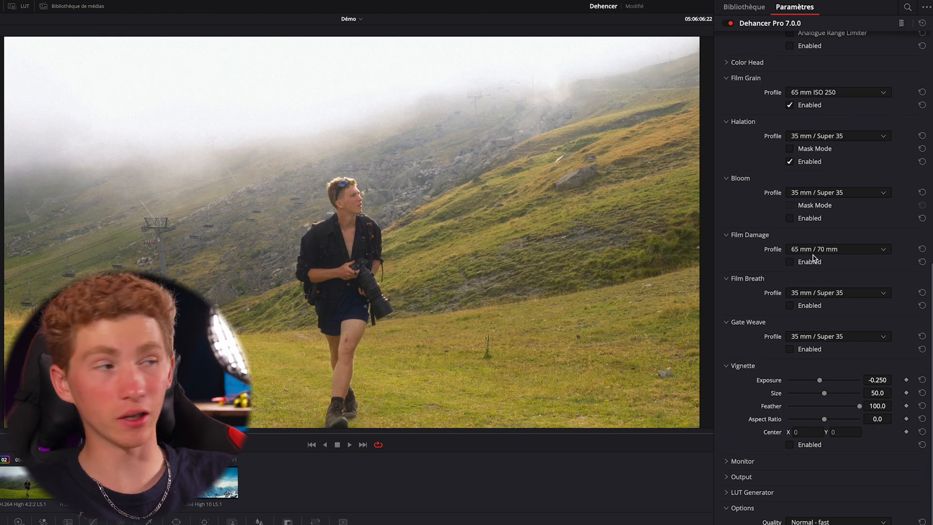
Enable Film Damage with the 8 mm / Super 8 profile and play the hiker clip
click(814, 250)
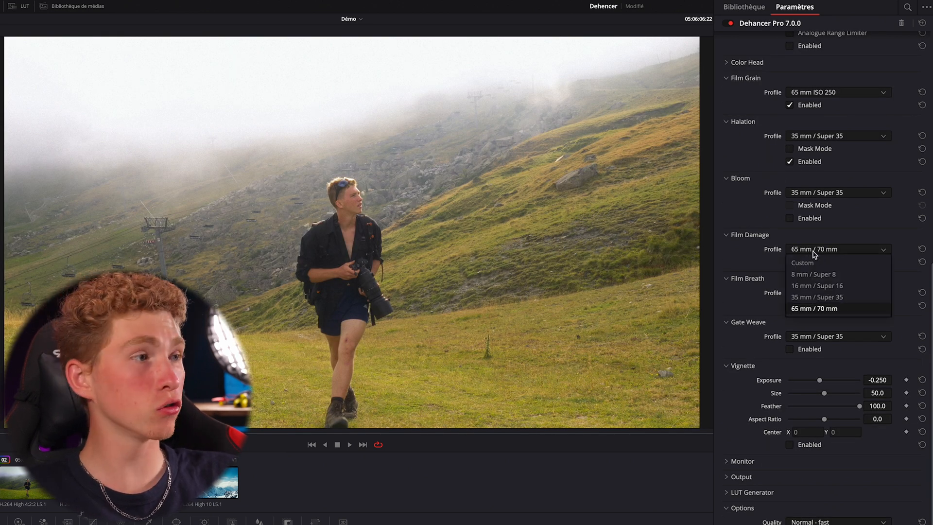
click(819, 275)
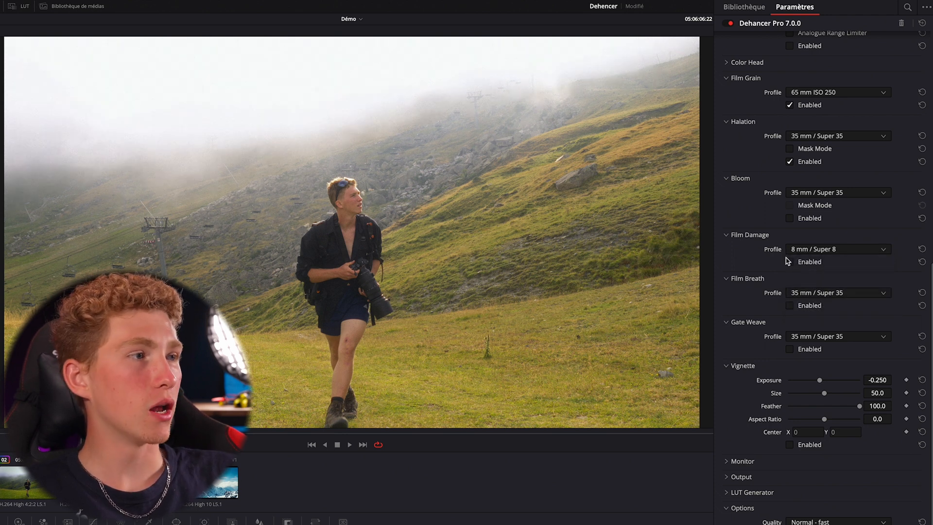
click(789, 261)
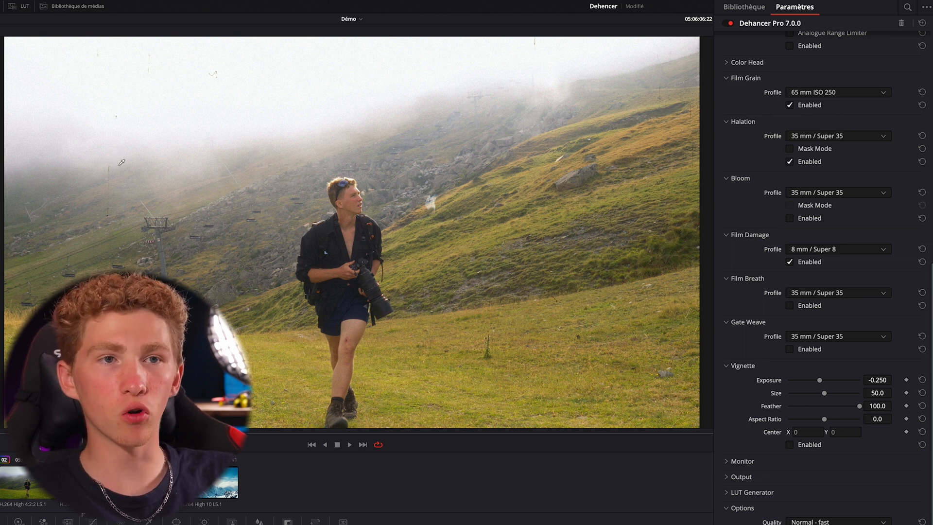
key(space)
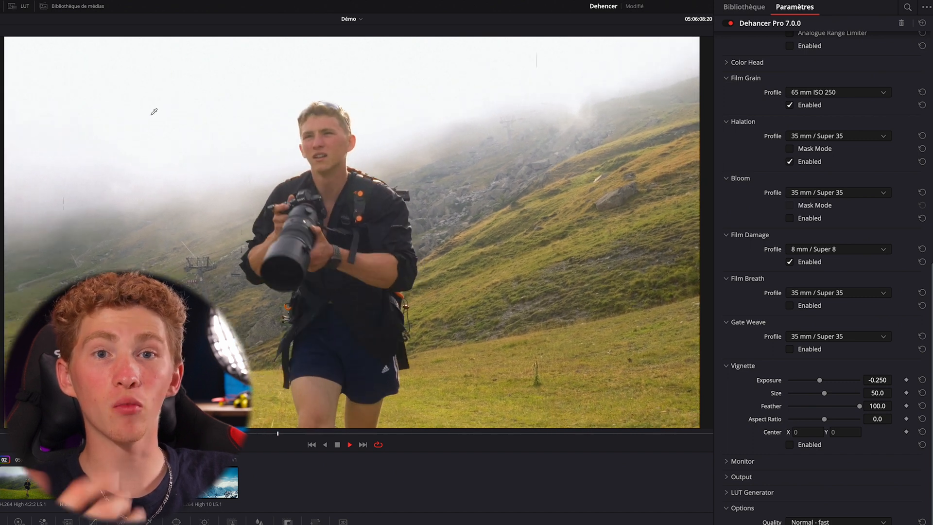
Stop playback, set the Film Damage profile to 65 mm / 70 mm and play the clip again
key(space)
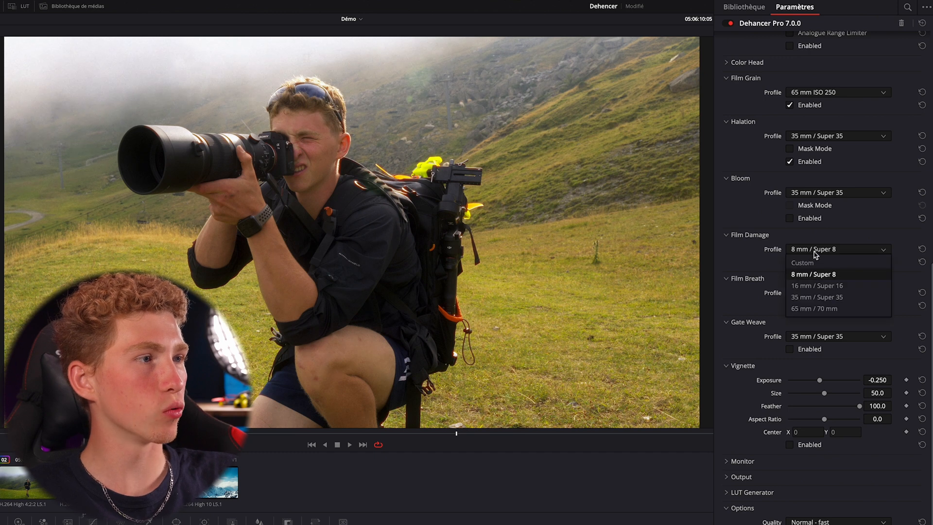
click(814, 308)
key(space)
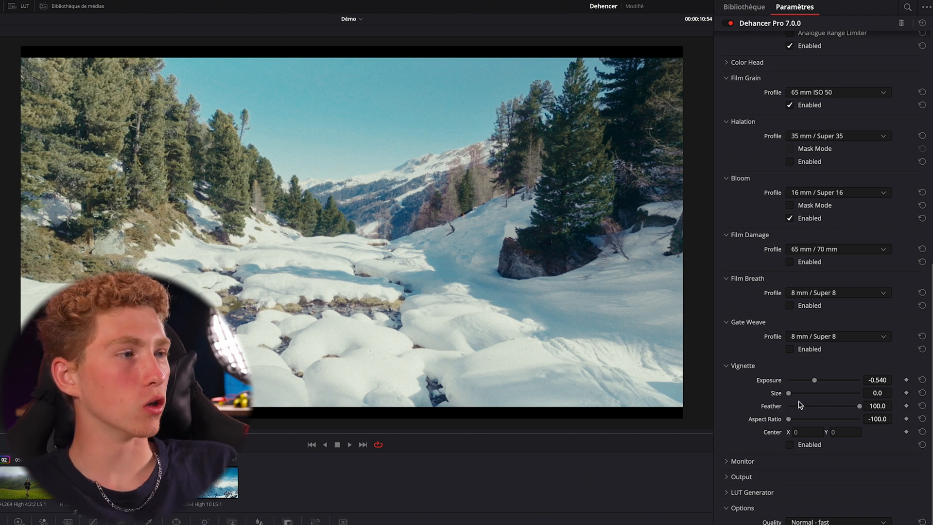
Enable Gate Weave with the 8 mm / Super 8 profile on the snowy river clip and compare it off and on
click(812, 338)
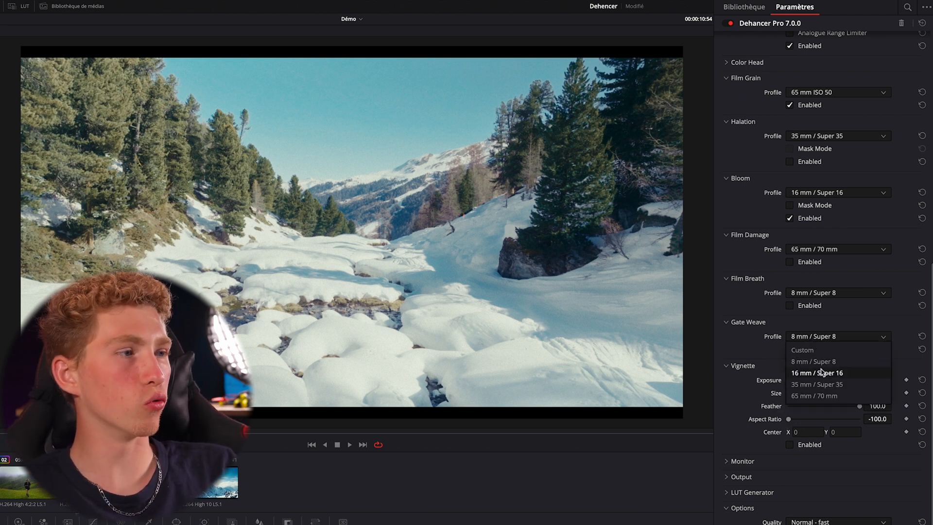
scroll(818, 364, up, 2)
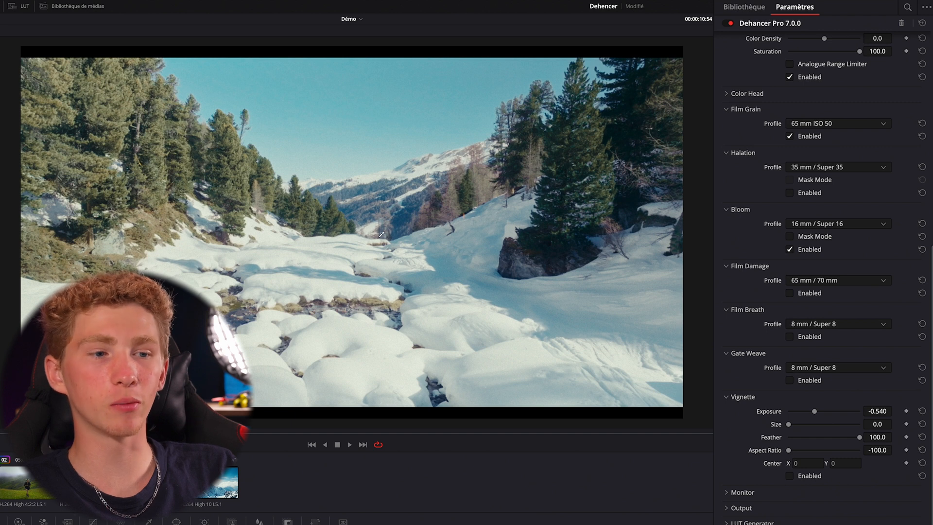
scroll(290, 42, up, 1)
scroll(319, 66, down, 2)
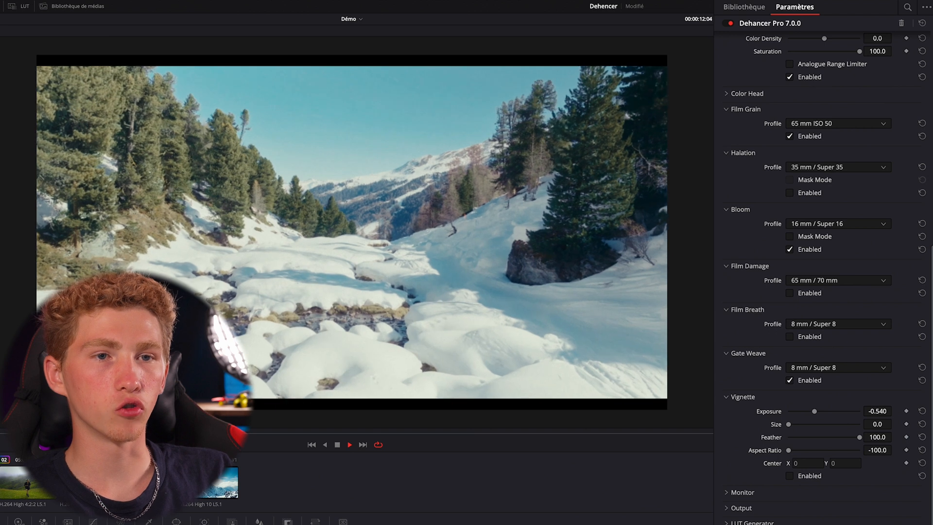
key(space)
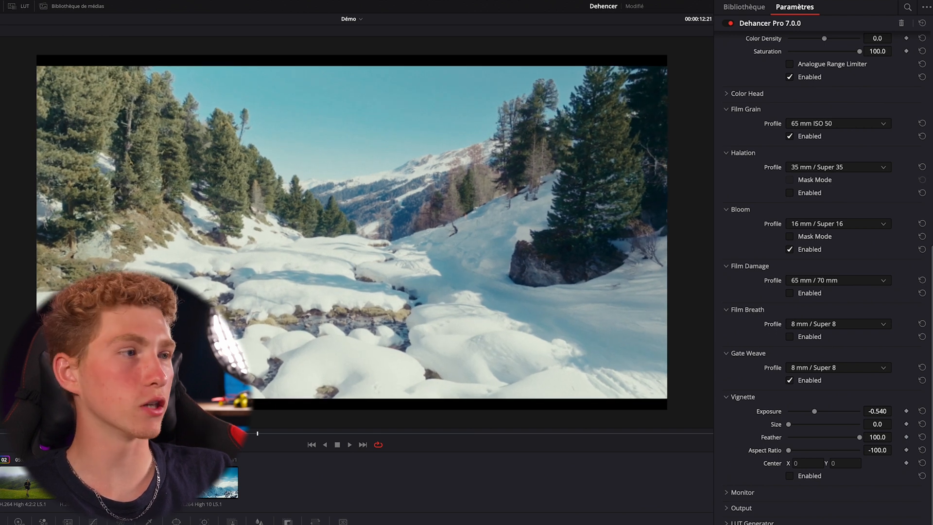
click(790, 380)
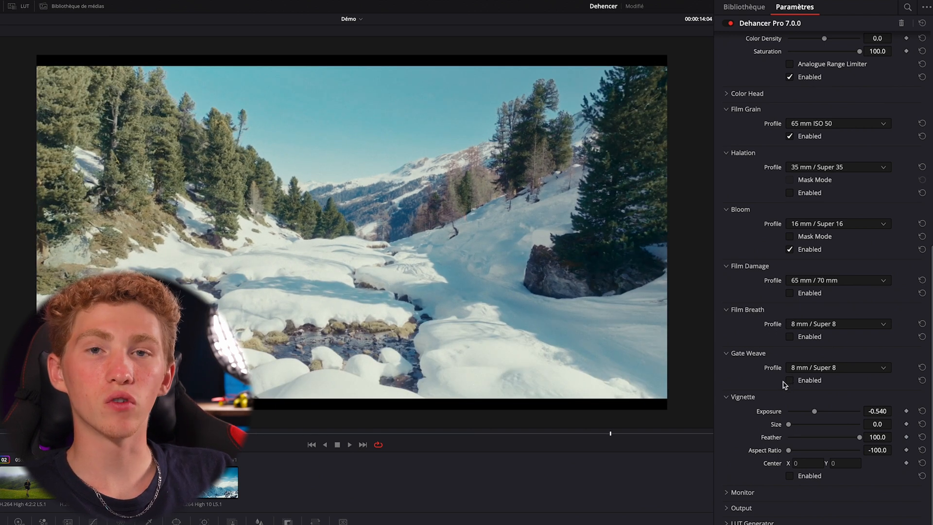
click(789, 380)
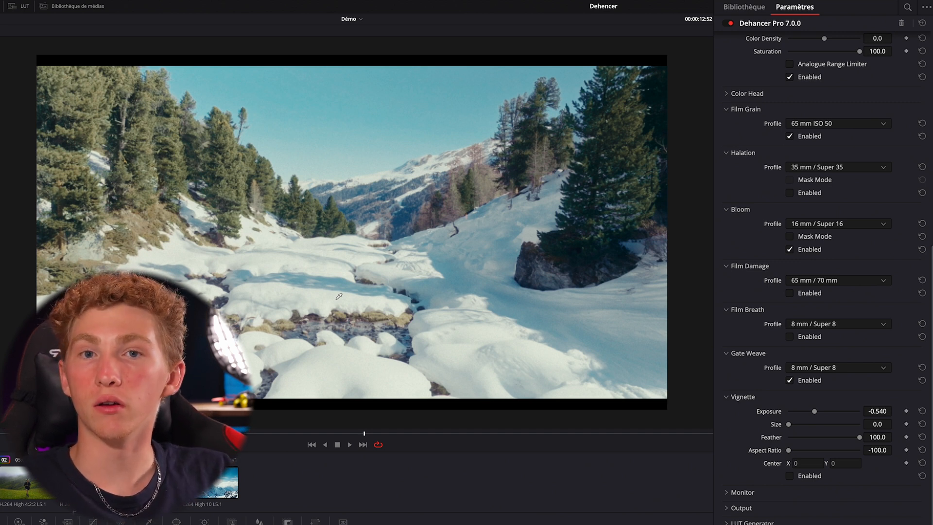
Switch to the hiker clip and try a vignette with Exposure -0.336, Size 19.7 and Feather 63.5
click(237, 493)
click(145, 483)
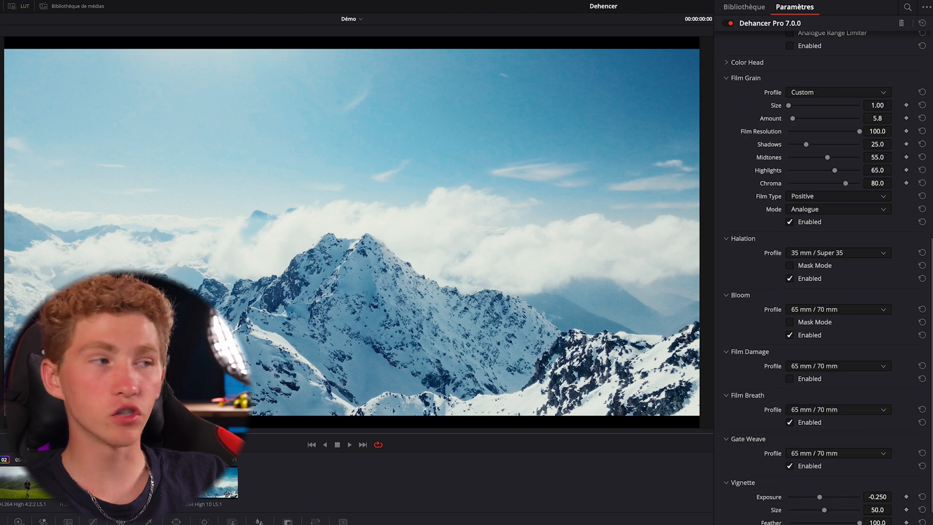
scroll(871, 493, down, 5)
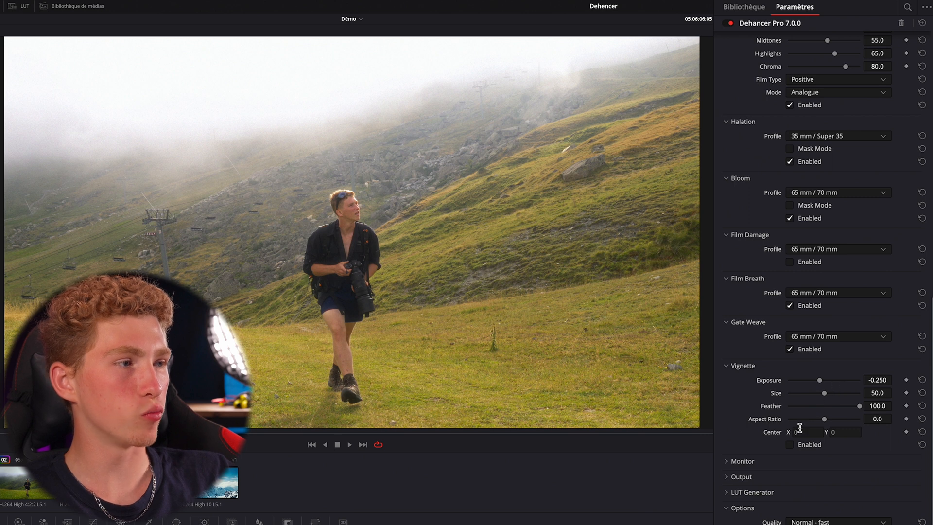
click(789, 445)
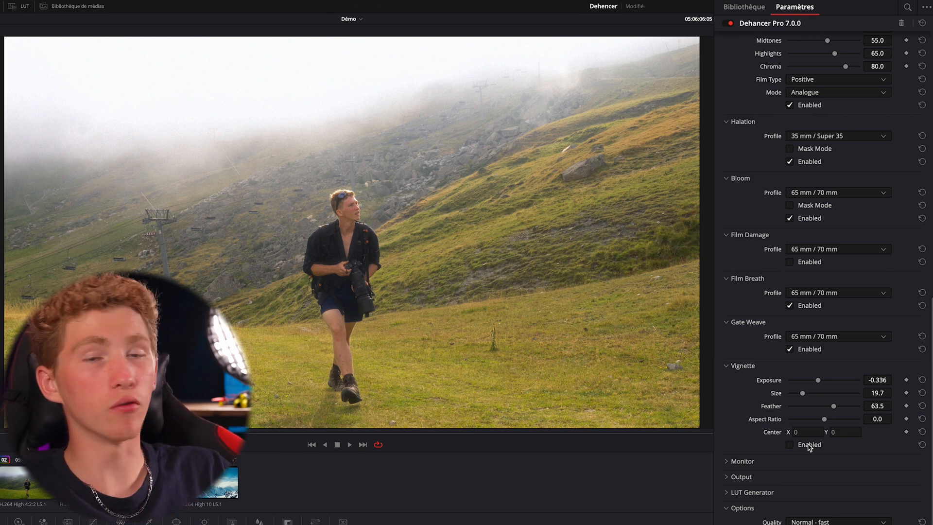
Check the hiker clip's exposure with the False Color IRE, 16 zones monitor, and turn the overlay off again
scroll(809, 448, up, 1)
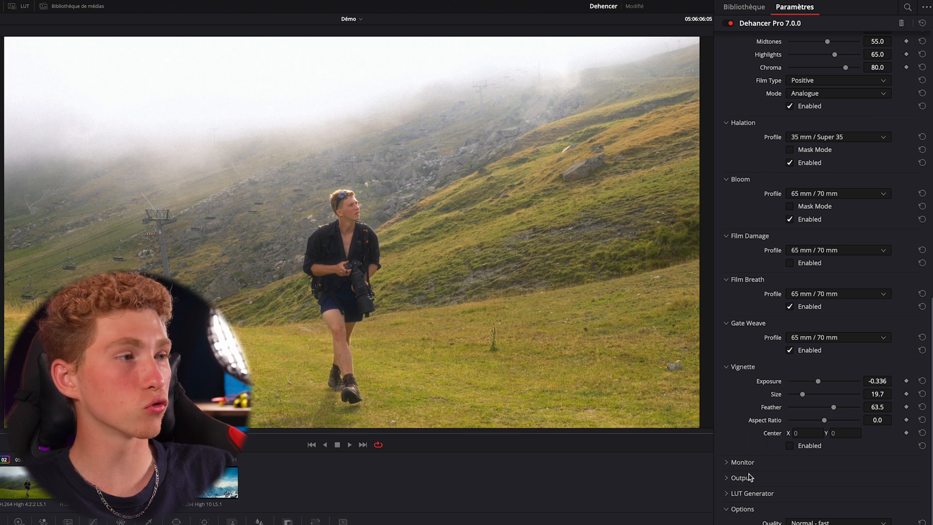
click(743, 463)
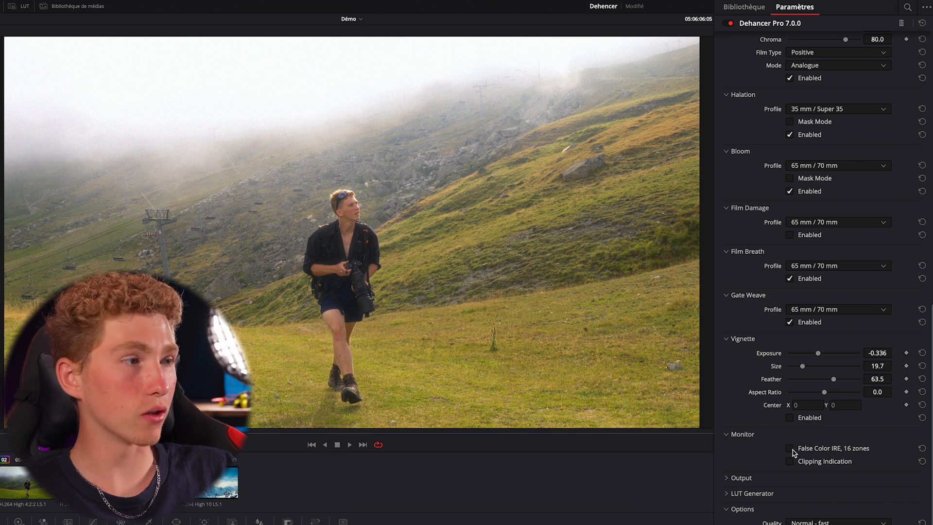
click(790, 450)
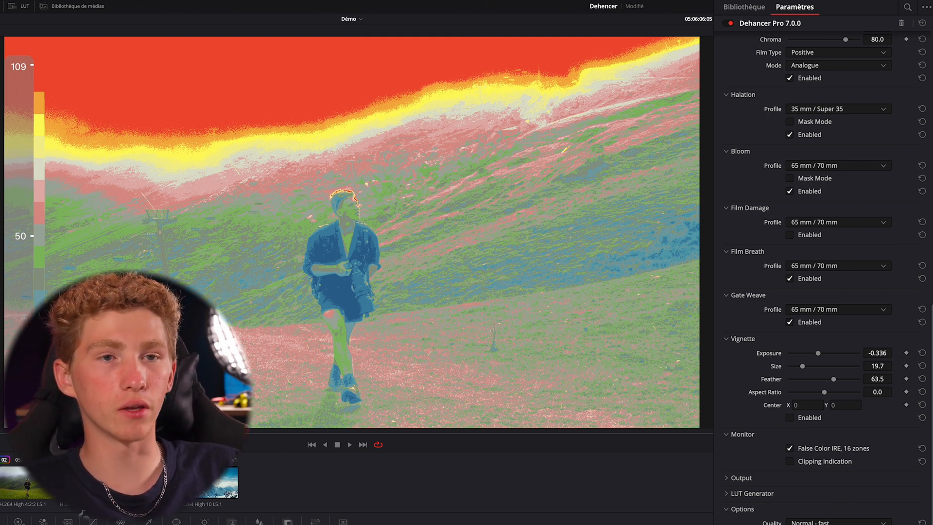
click(789, 448)
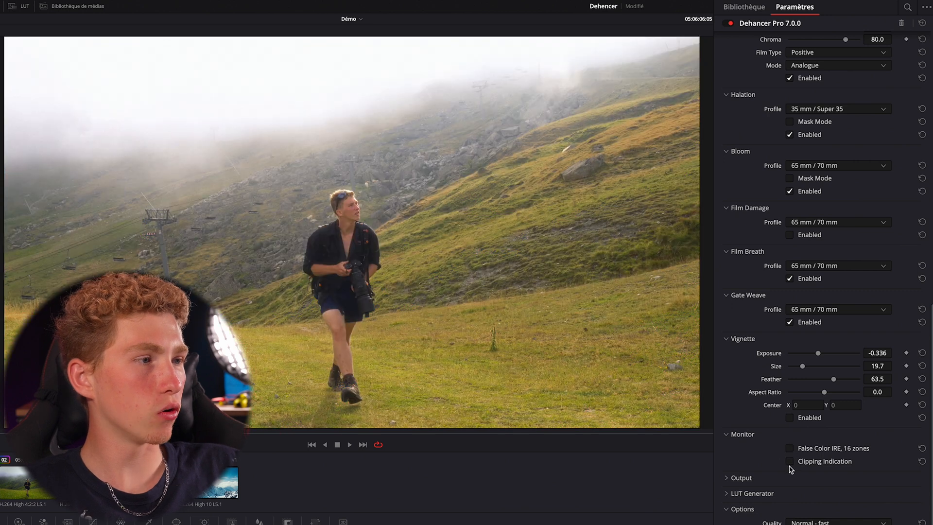
Check the hiker clip for blown highlights by switching Clipping Indication on and off
click(790, 462)
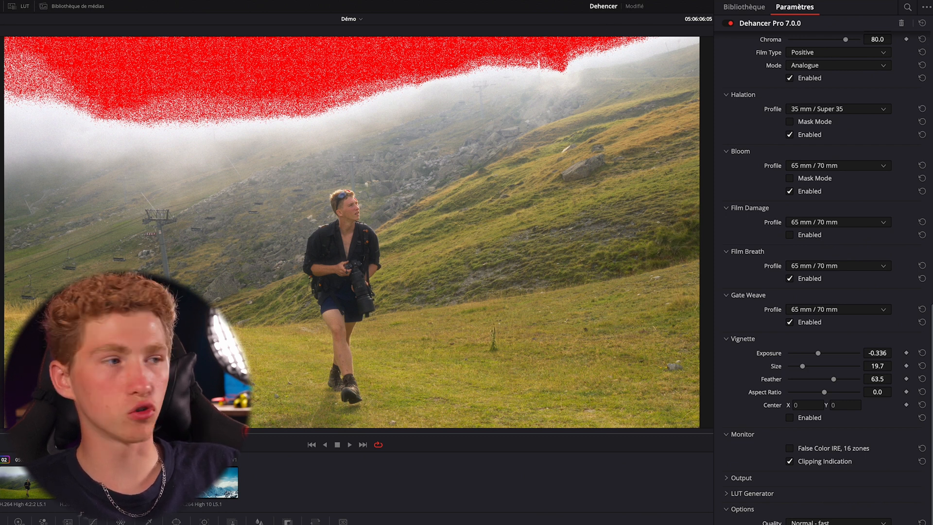
click(789, 462)
click(789, 462)
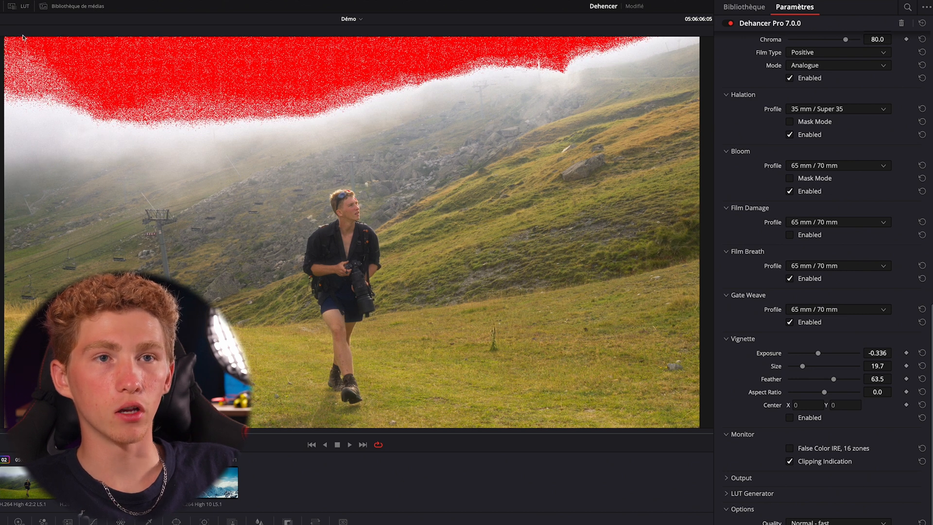
Try different Total Impact strengths in the Output settings and return it to 100
click(736, 477)
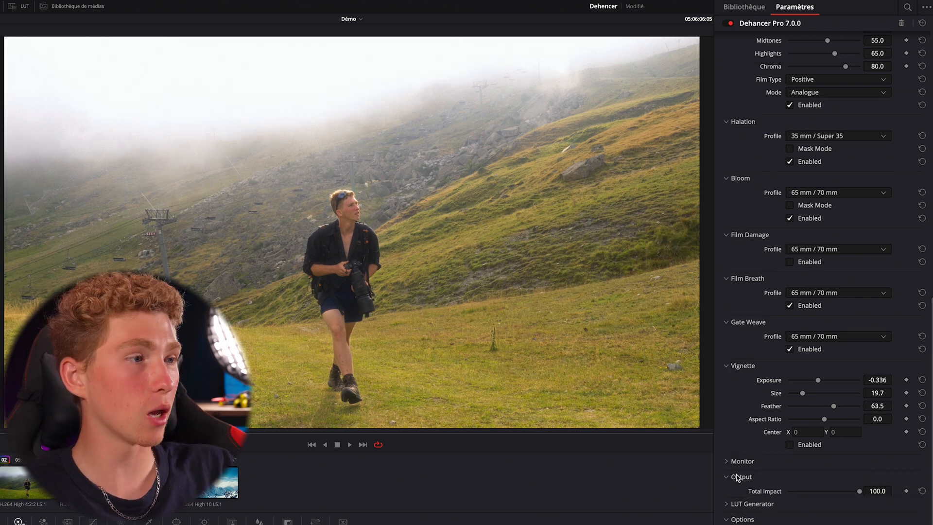
scroll(737, 477, down, 1)
mouse_move(858, 476)
mouse_down()
mouse_move(800, 475)
mouse_move(872, 473)
mouse_up()
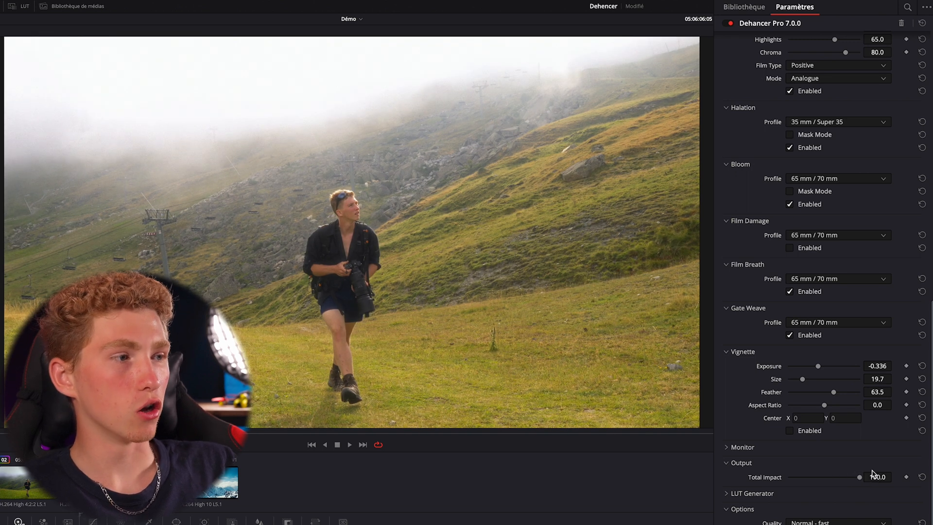
Open the LUT Generator settings and review the hiker clip's Dehancer parameters from Film through Output
click(739, 495)
scroll(748, 490, down, 2)
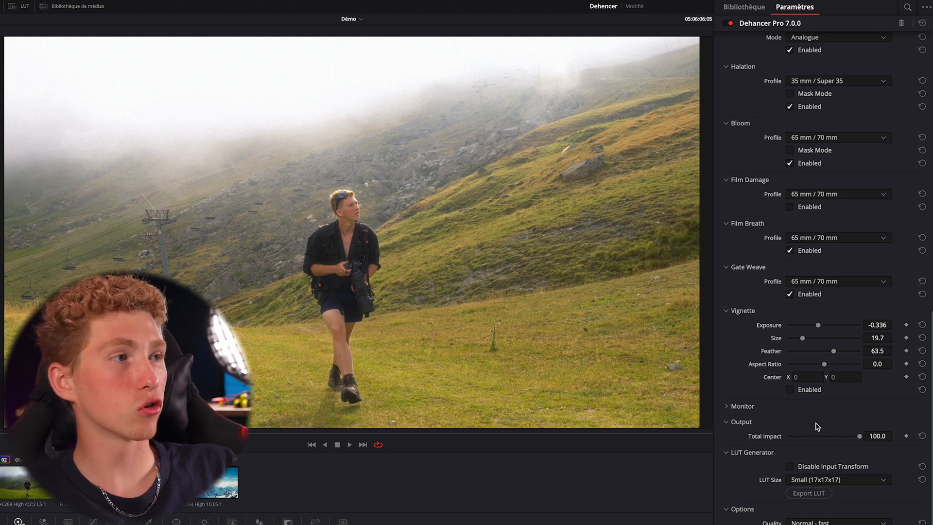
scroll(810, 422, up, 3)
scroll(797, 402, up, 10)
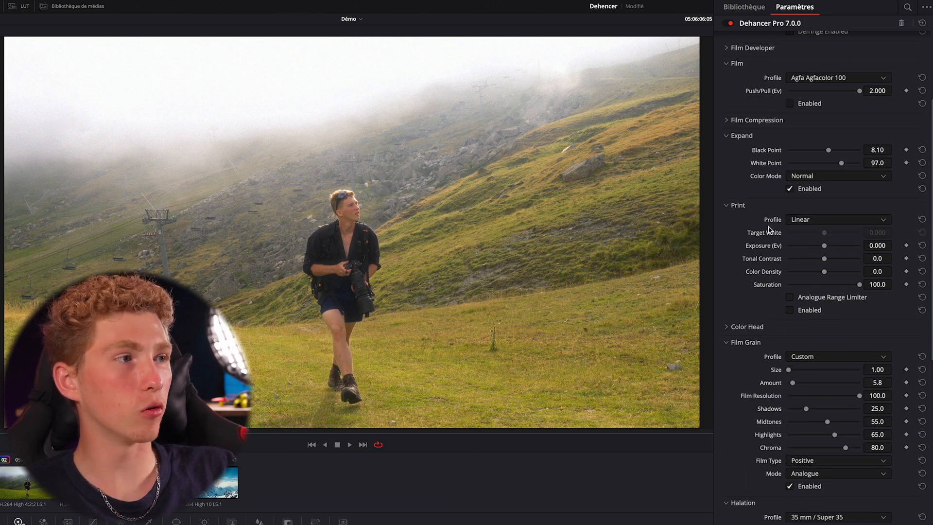
scroll(769, 229, down, 5)
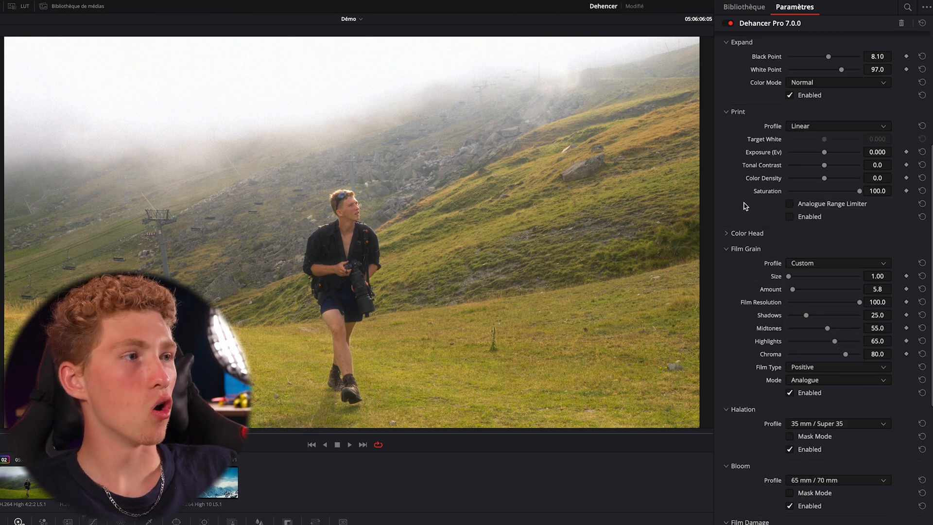
scroll(729, 231, down, 1)
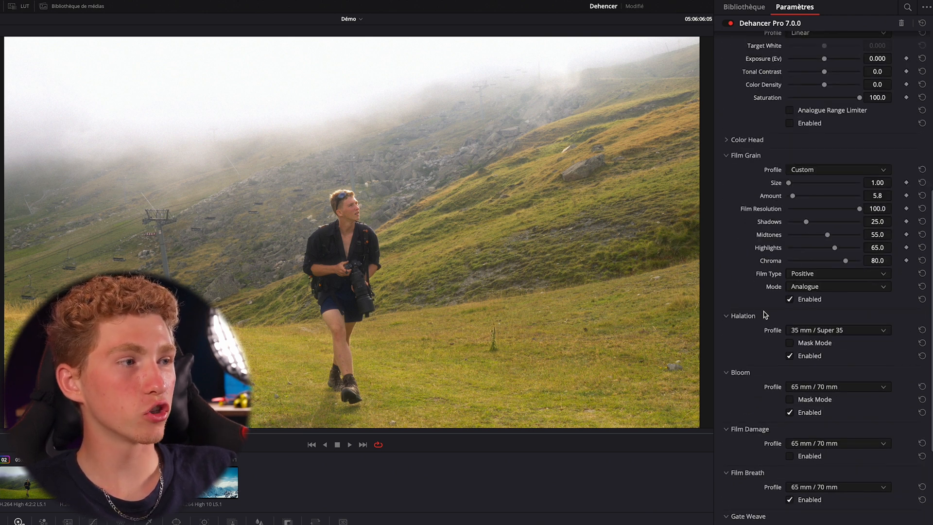
scroll(754, 405, down, 3)
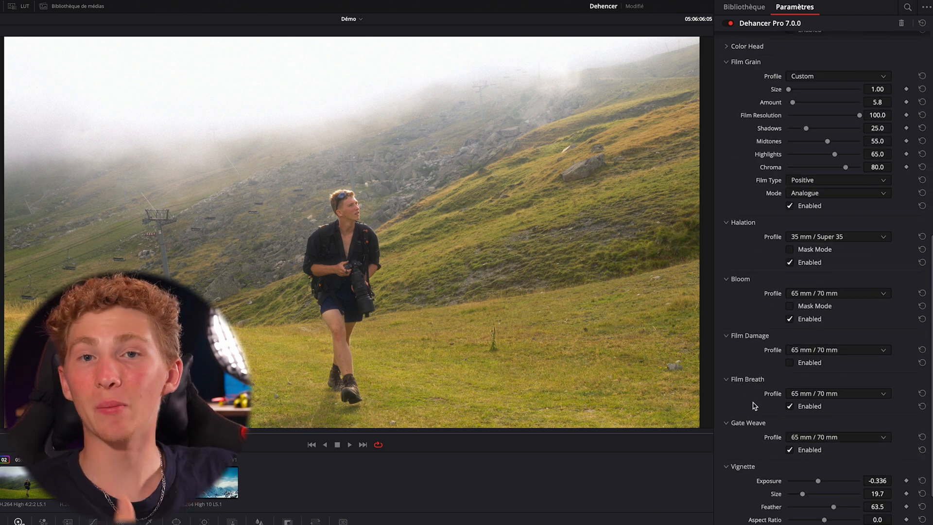
scroll(755, 406, down, 5)
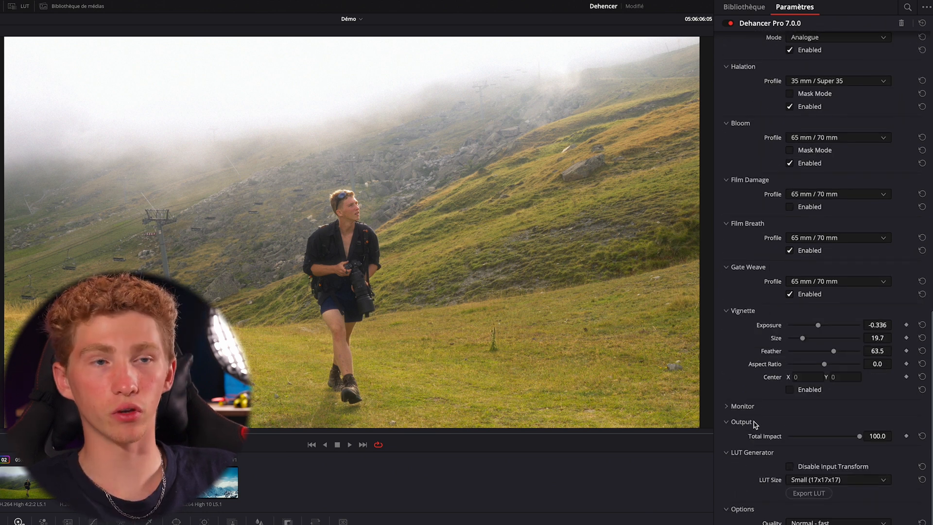
scroll(754, 424, up, 6)
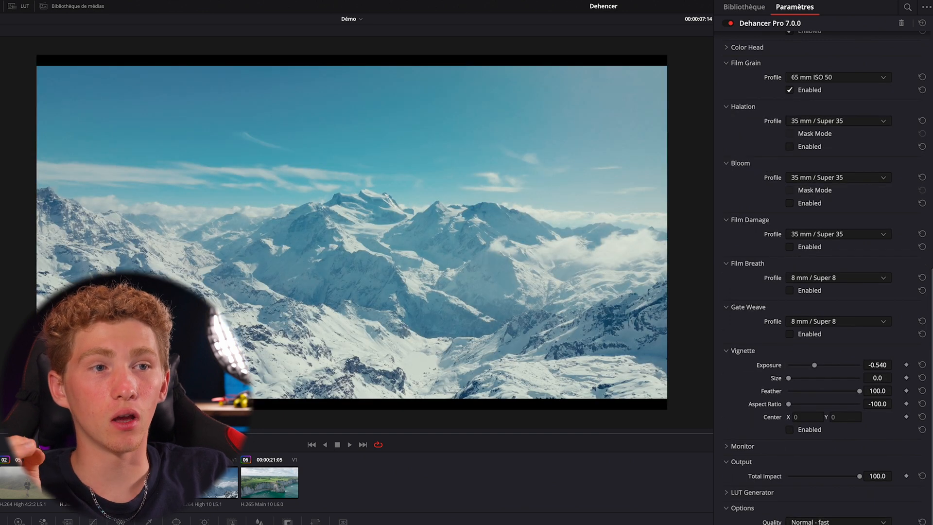
Select clip 06, the coastal cliffs shot
click(279, 474)
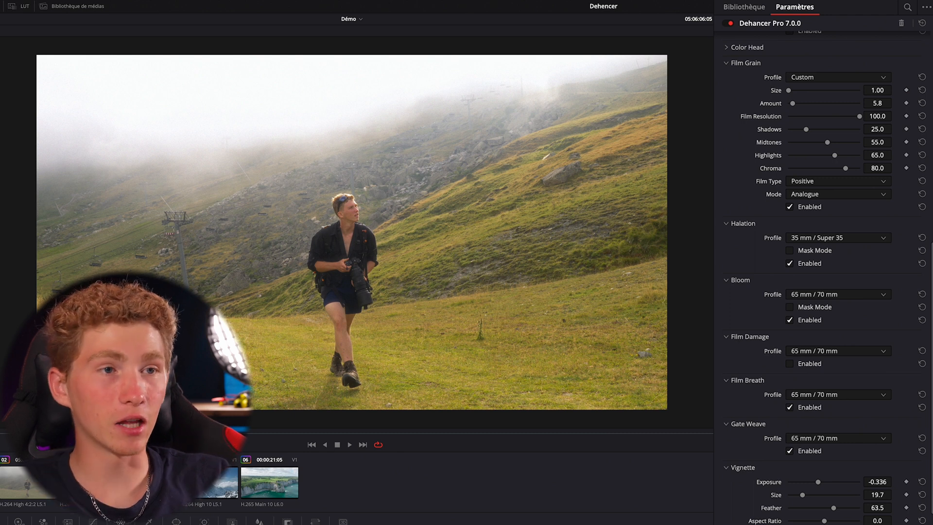
Inspect the hiker up close and switch the grade bypass to compare the ungraded and graded shot
scroll(306, 125, up, 5)
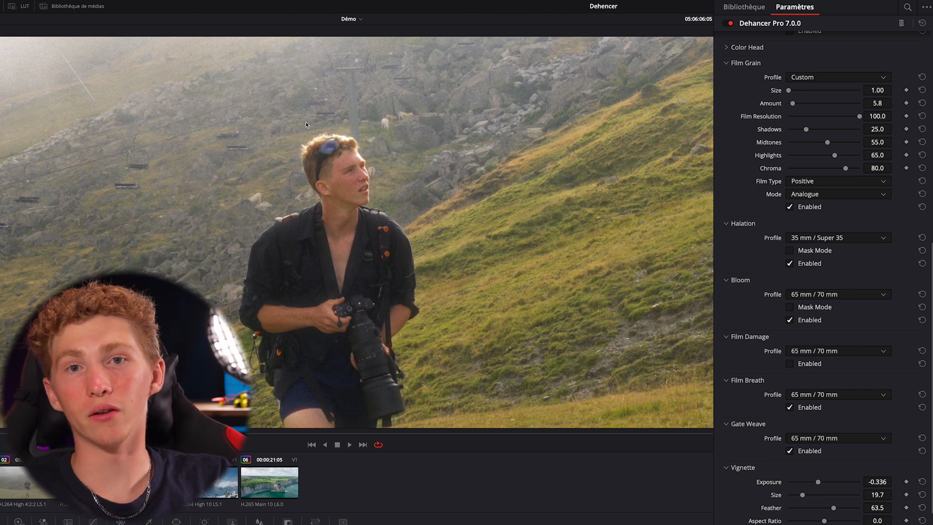
scroll(305, 121, down, 5)
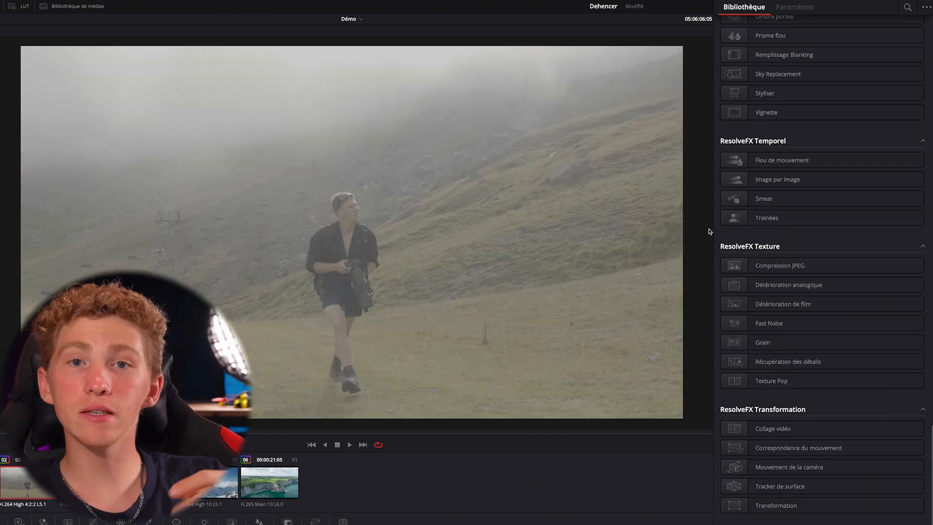
key(shift+d)
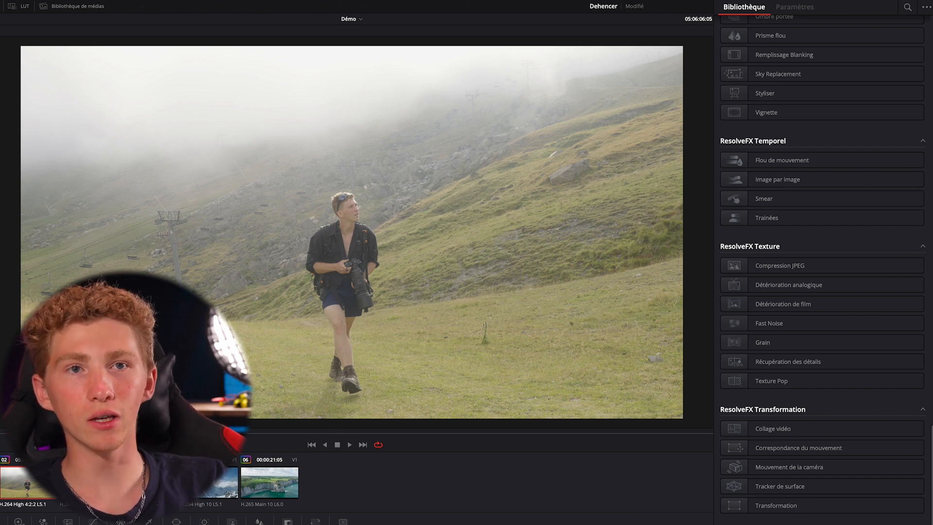
Turn on the image wipe for the hiker clip, reveal the Dehancer version across the frame and examine the hiker's face and backlit hair
key(ctrl+w)
drag(114, 246, 20, 256)
scroll(267, 104, up, 10)
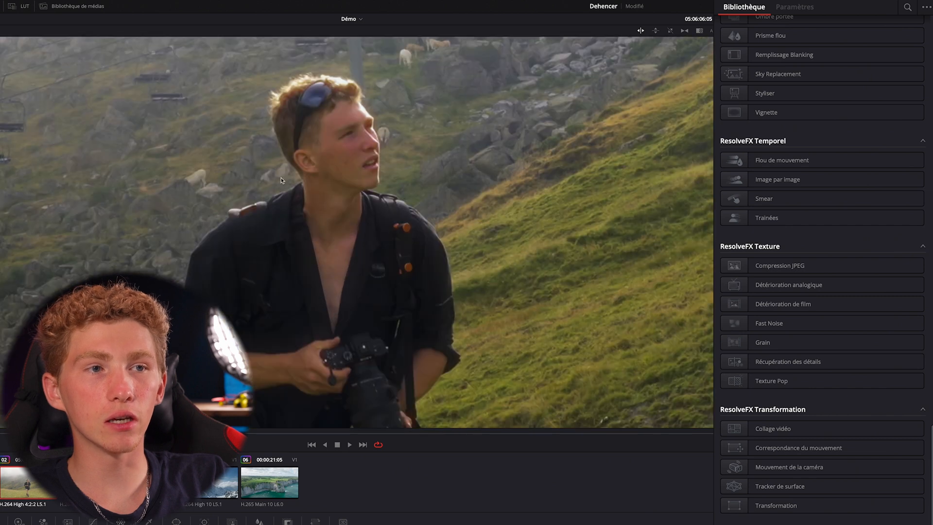
scroll(266, 103, down, 5)
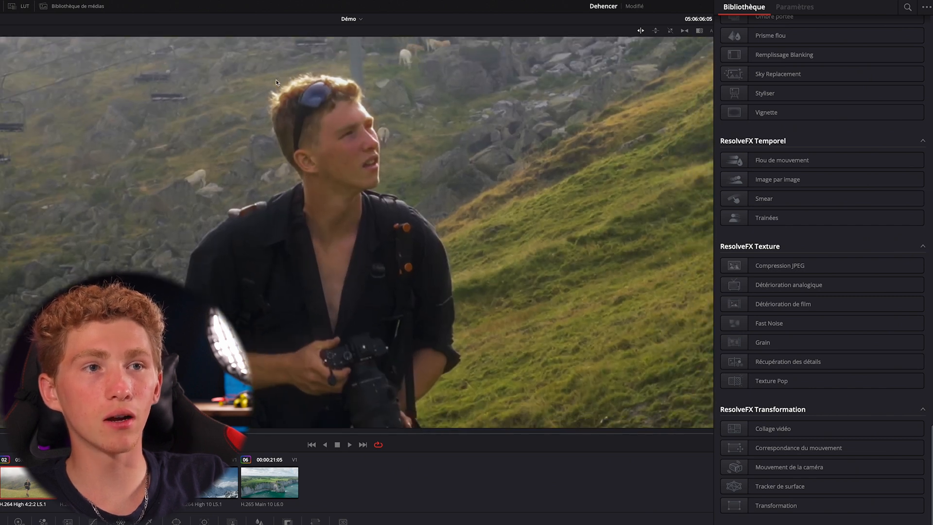
scroll(267, 103, down, 3)
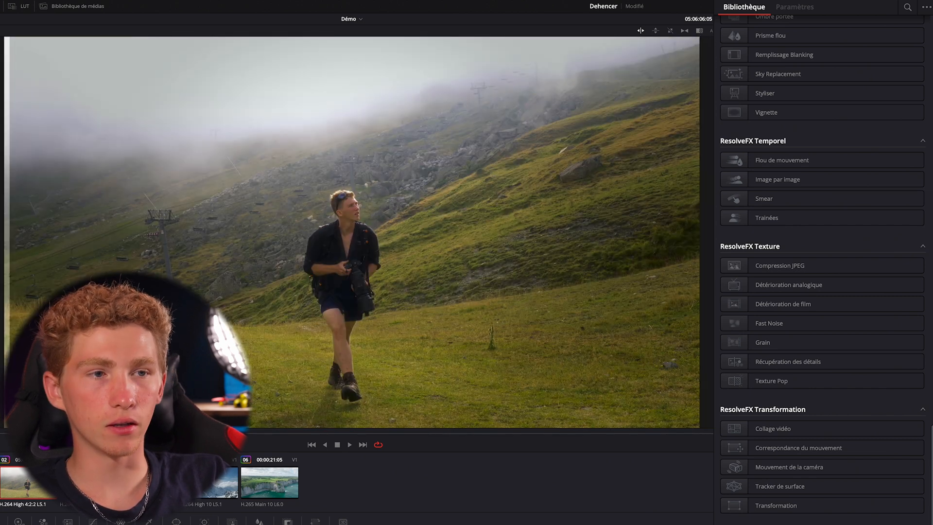
Sweep the comparison wipe back and forth over the hiker to compare both grades on the subject
drag(20, 301, 495, 272)
scroll(347, 198, up, 5)
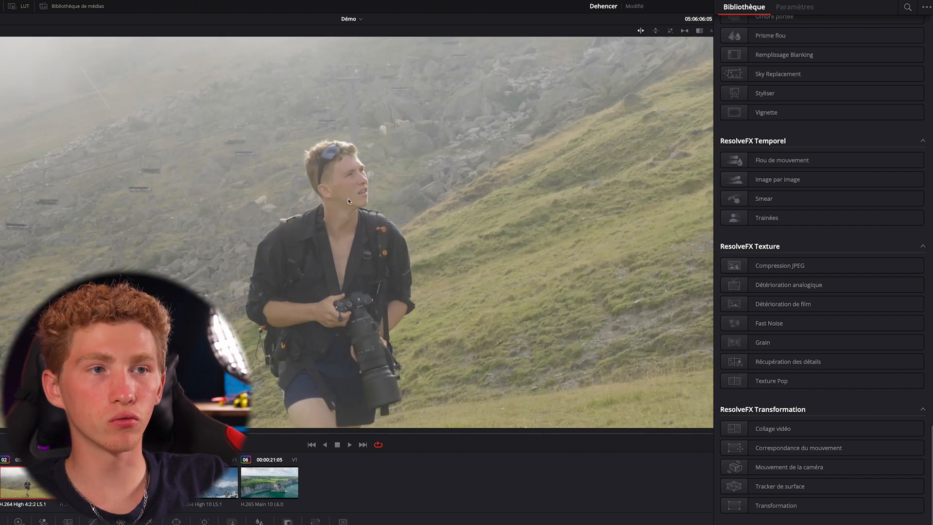
drag(347, 198, 66, 206)
scroll(85, 258, down, 5)
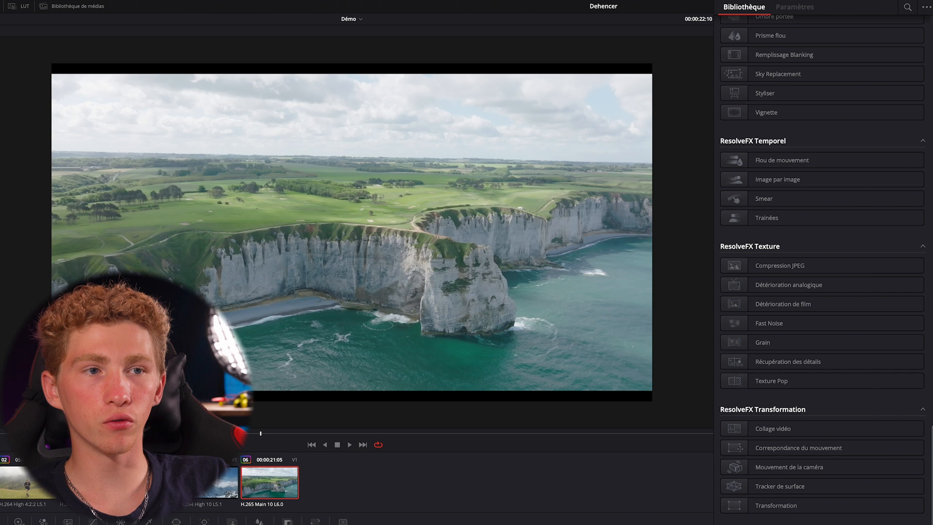
Compare the two grades of the coastal cliffs clip with the image wipe and examine the cliffs and fields at several magnifications
key(super+w)
drag(60, 250, 615, 230)
scroll(326, 92, up, 4)
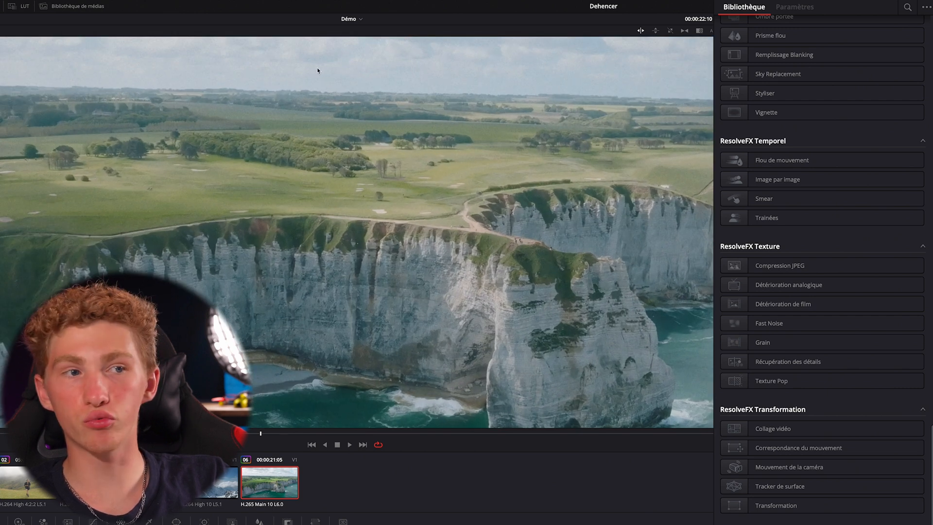
scroll(514, 240, down, 4)
scroll(445, 197, up, 4)
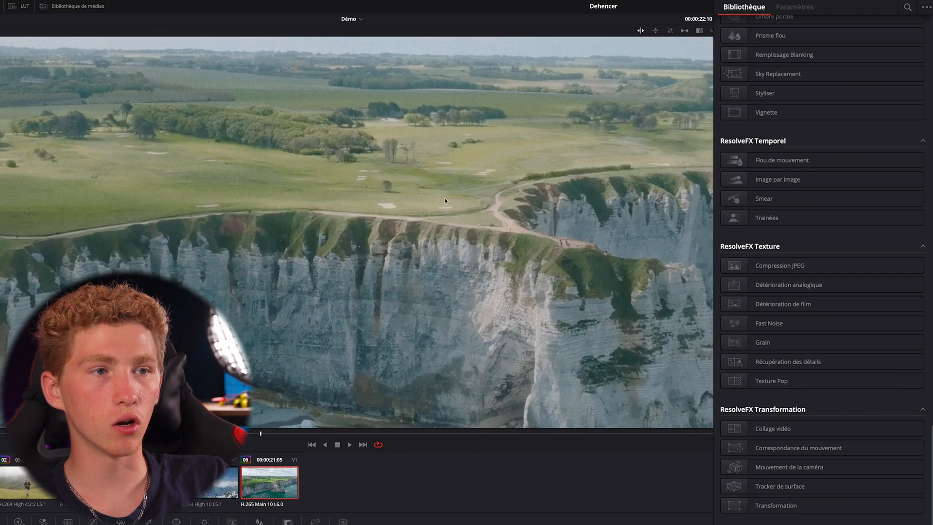
scroll(369, 230, up, 3)
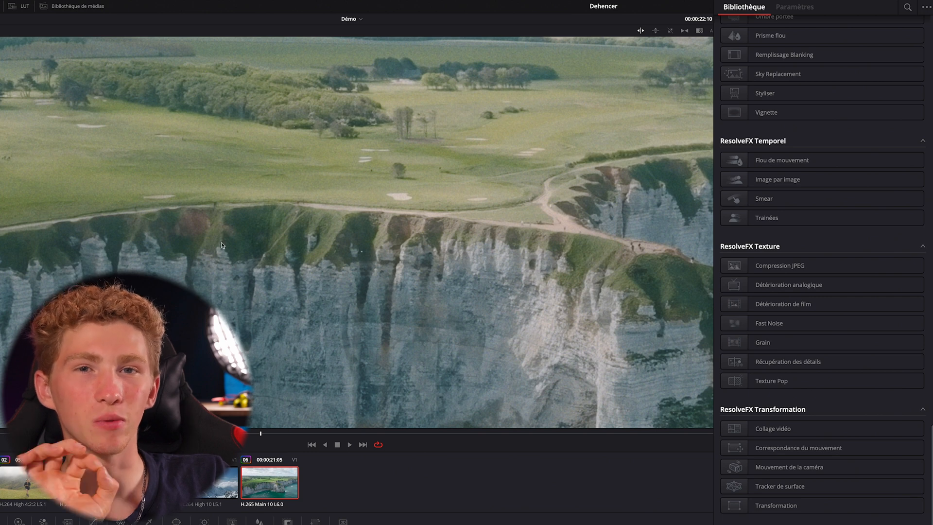
scroll(214, 259, down, 3)
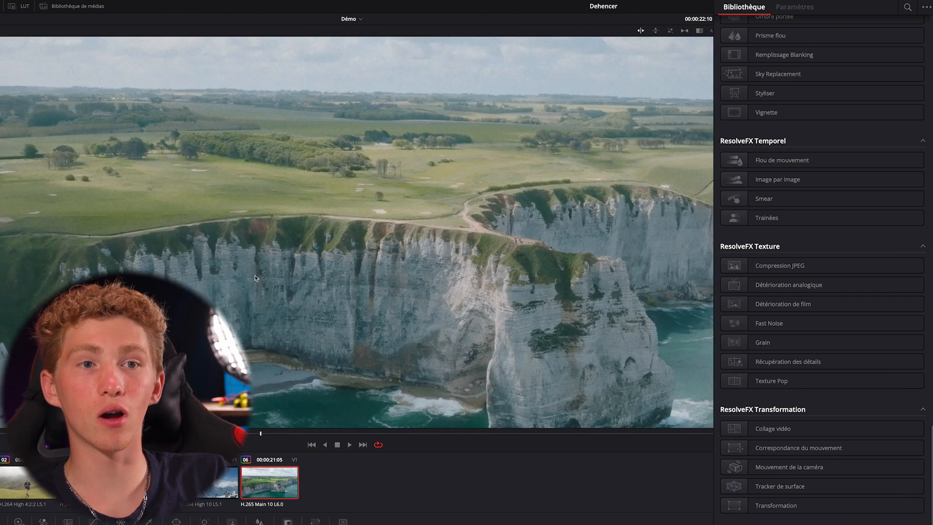
scroll(254, 276, down, 2)
scroll(361, 266, up, 1)
scroll(430, 213, up, 2)
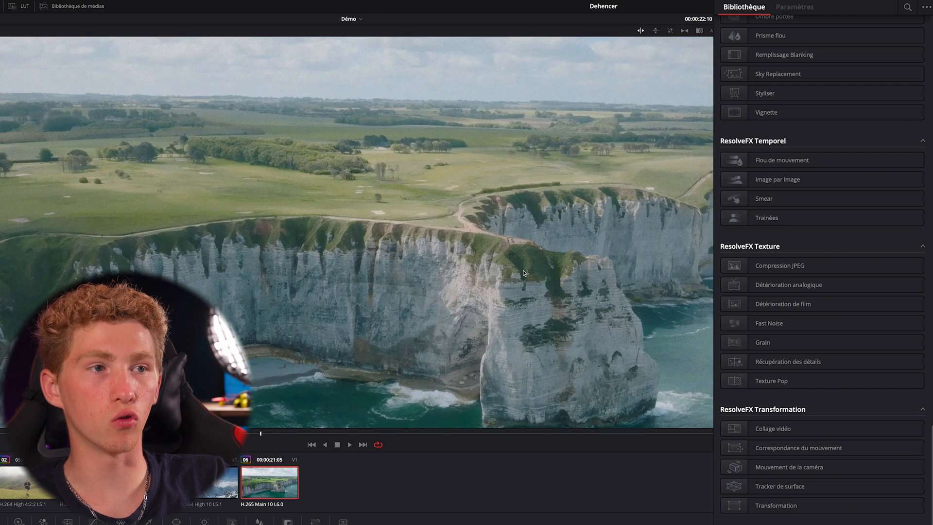
scroll(379, 237, down, 4)
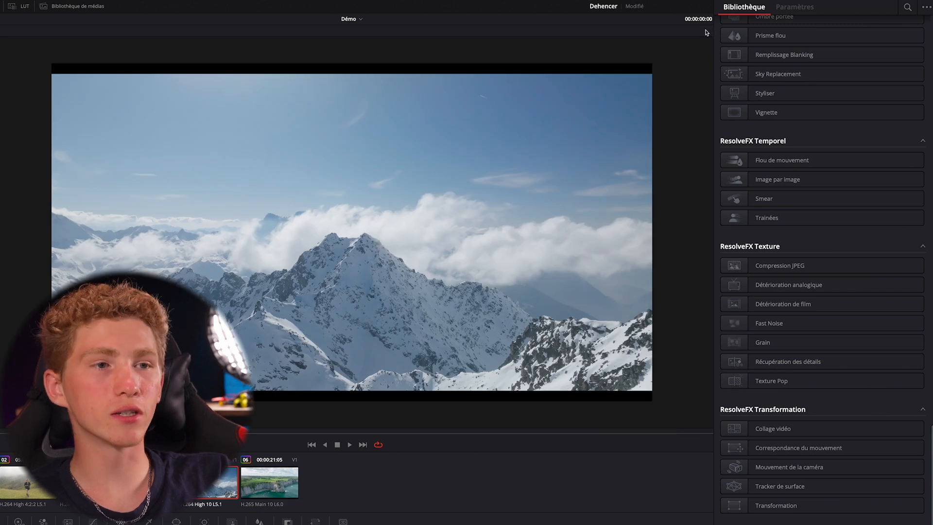
Toggle the grade bypass on the snowy mountain clip and sweep an image wipe across it to compare both grades
key(shift+d)
key(shift+d)
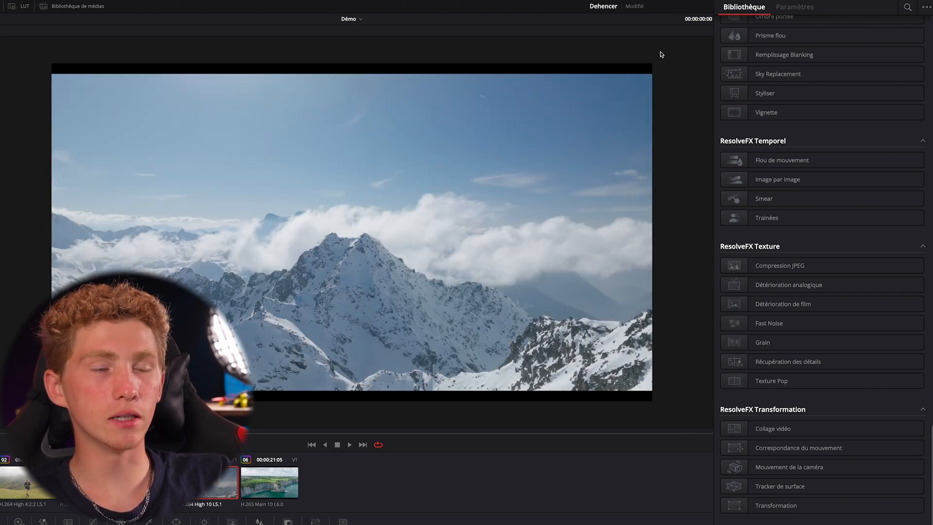
key(ctrl+w)
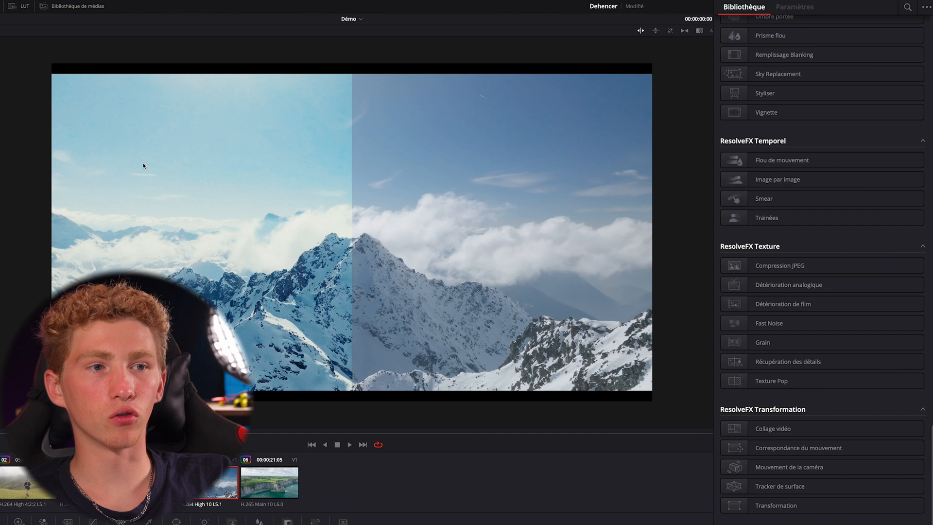
drag(345, 249, 650, 232)
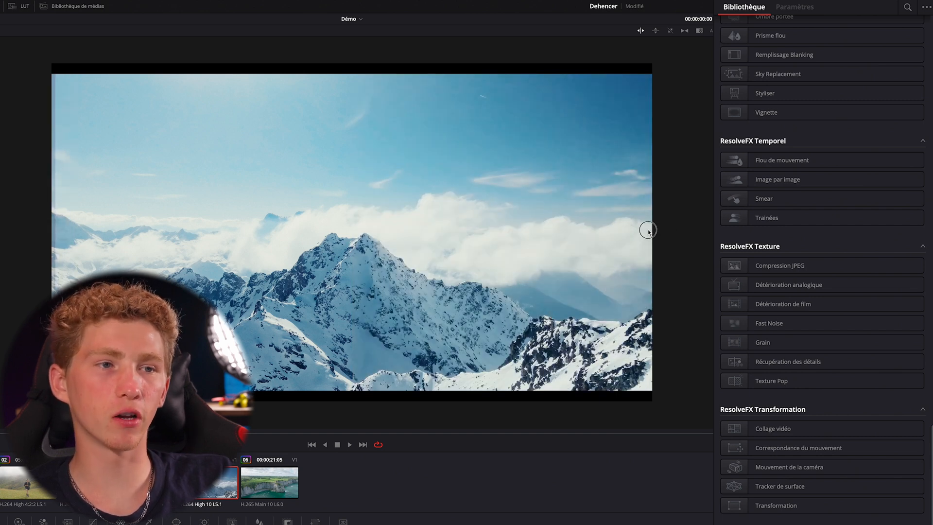
drag(635, 229, 627, 231)
Examine the clouds and snowy peak up close, then view the whole mountain frame
scroll(375, 109, up, 5)
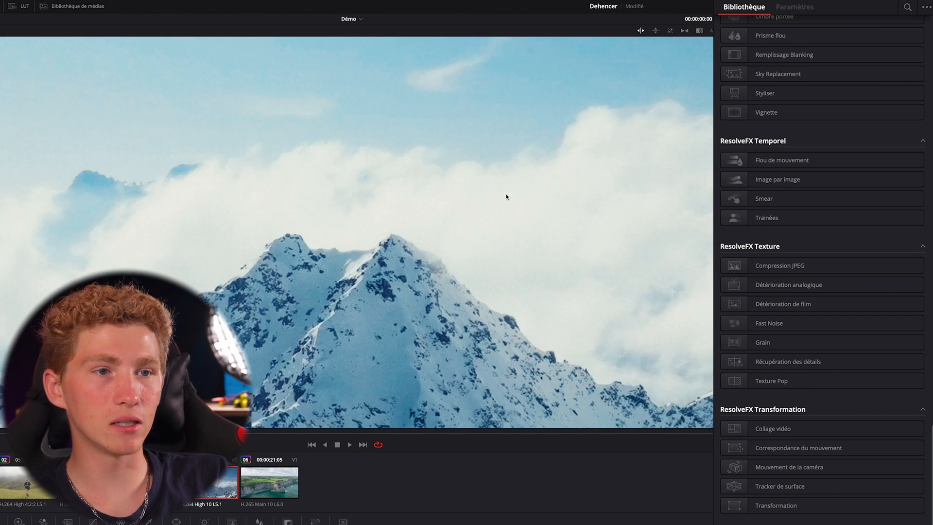
scroll(214, 286, down, 5)
scroll(226, 311, down, 2)
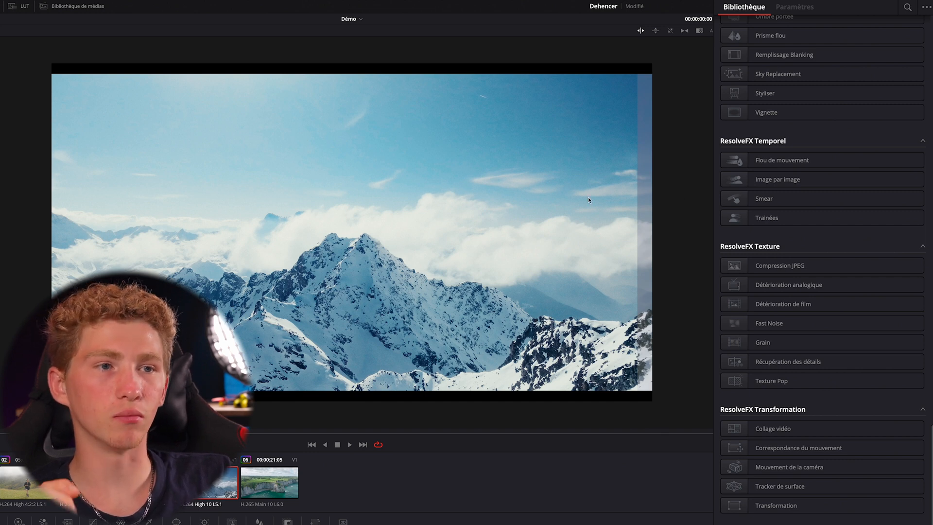
scroll(310, 218, up, 2)
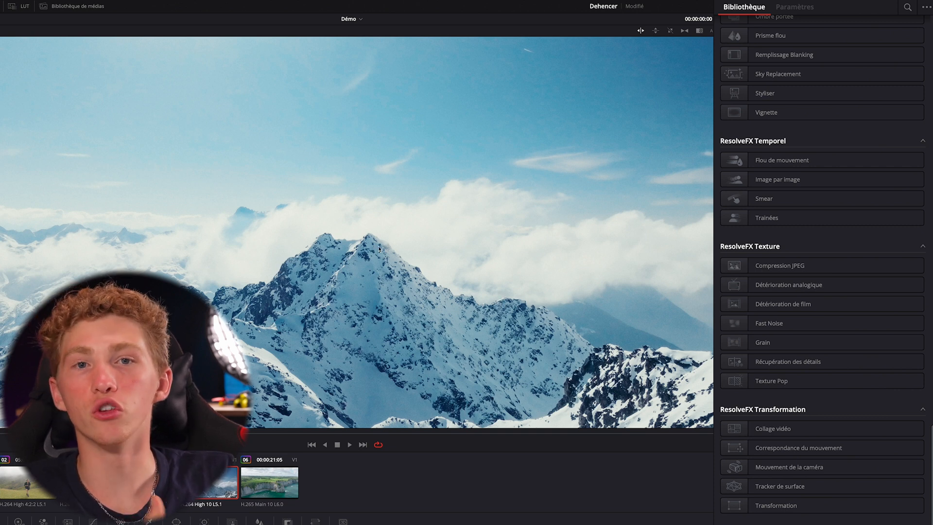
scroll(378, 249, down, 3)
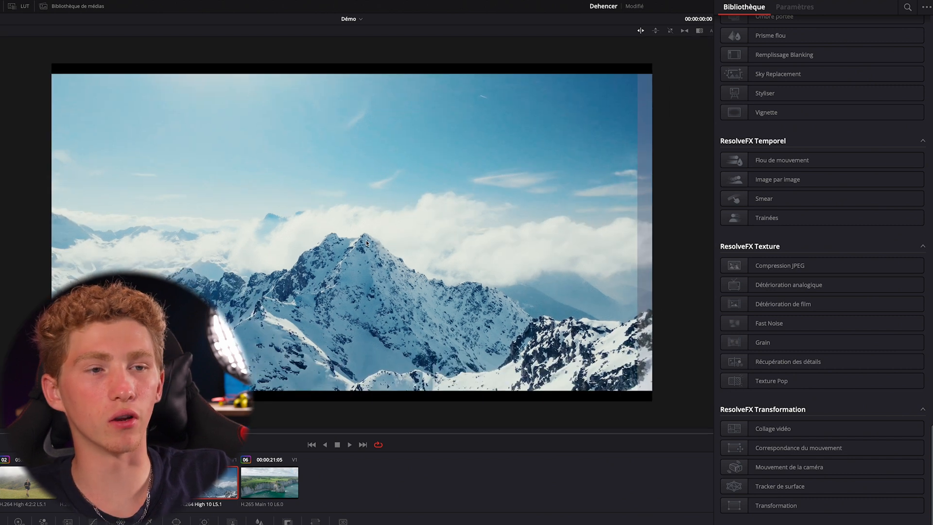